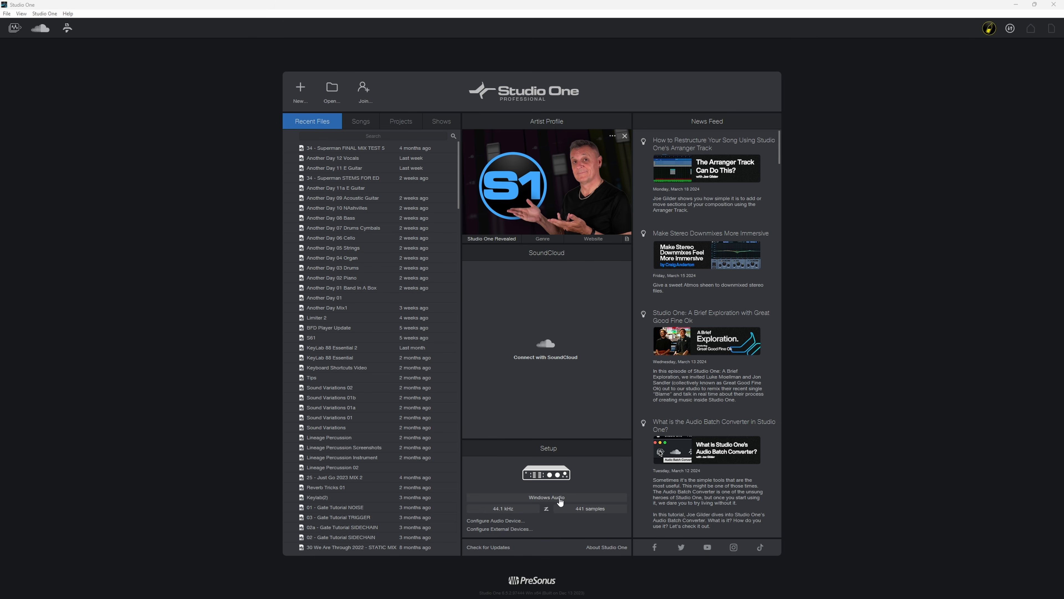
Step: Set the audio device to Antelope Audio Thunderbolt in the audio setup and accept the options
left_click(559, 499)
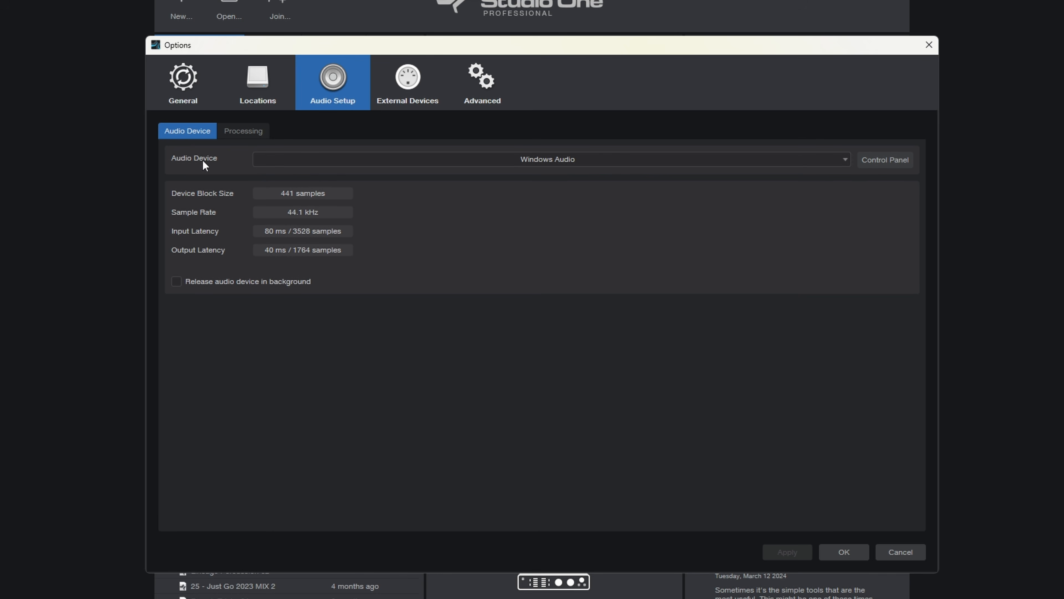
left_click(846, 162)
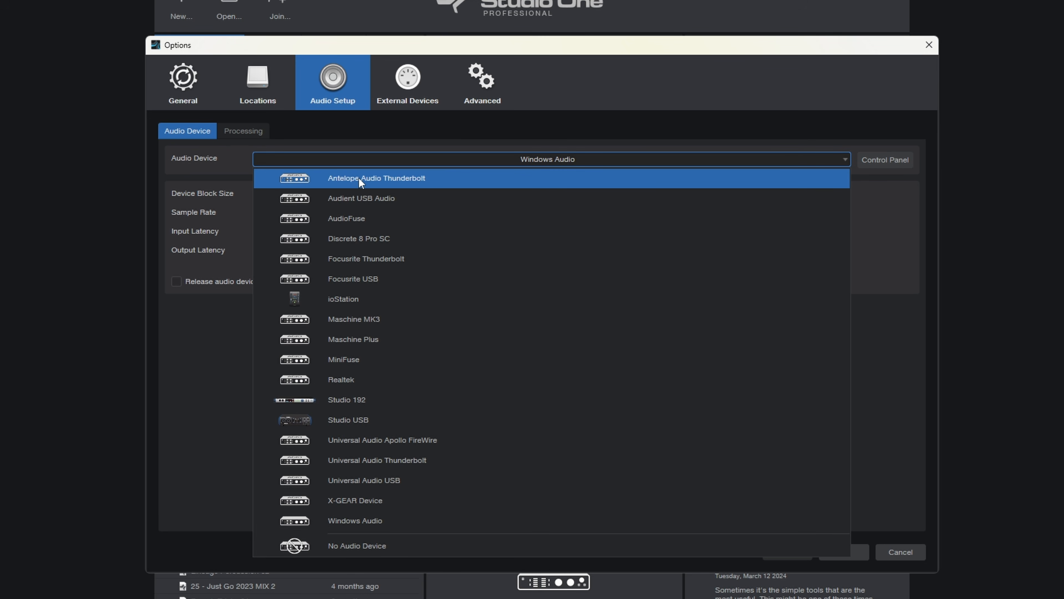
left_click(485, 176)
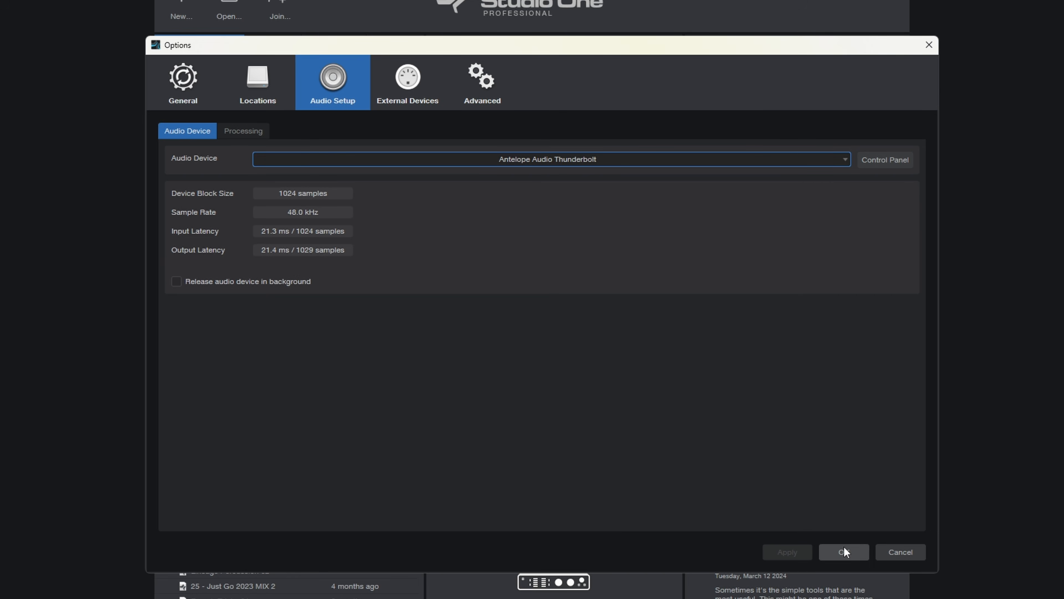
left_click(843, 547)
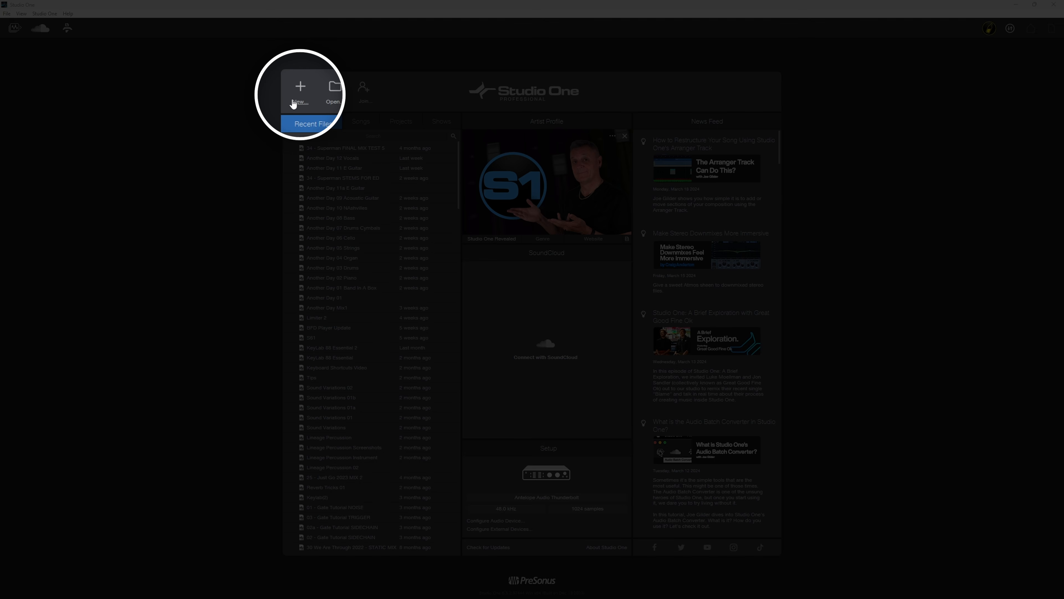
Step: Create a new song named Test from the Record and Mix template with a 48.0 kHz sample rate
left_click(298, 105)
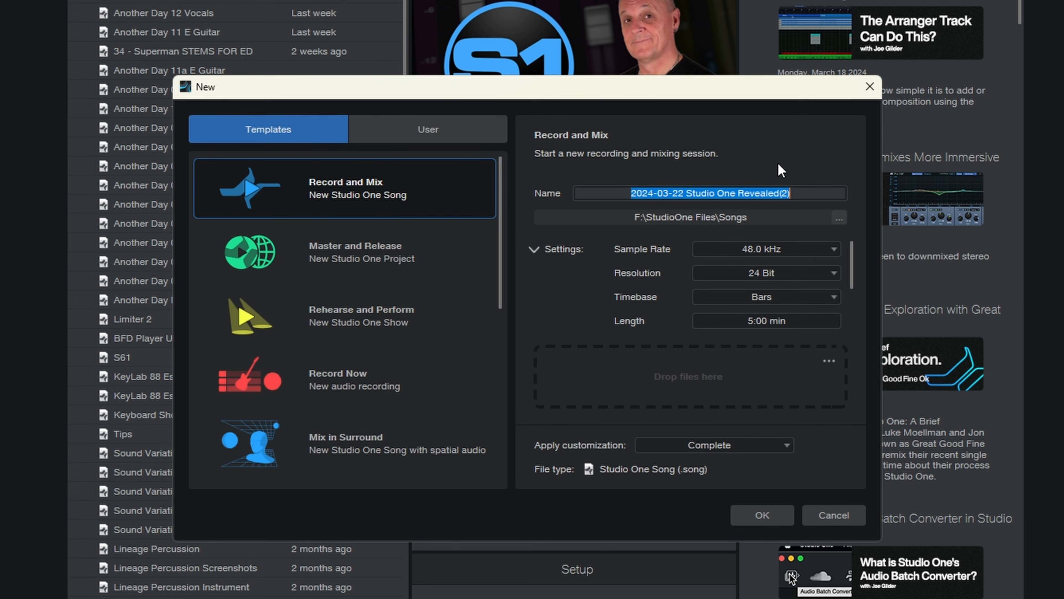
left_click_drag(802, 192, 603, 187)
type("Test")
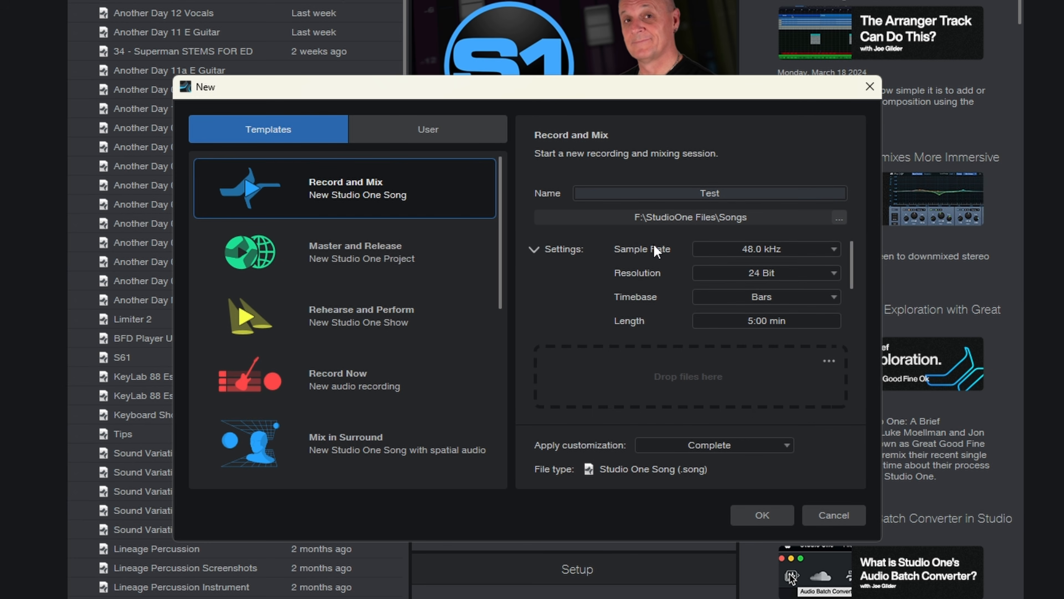
left_click(808, 252)
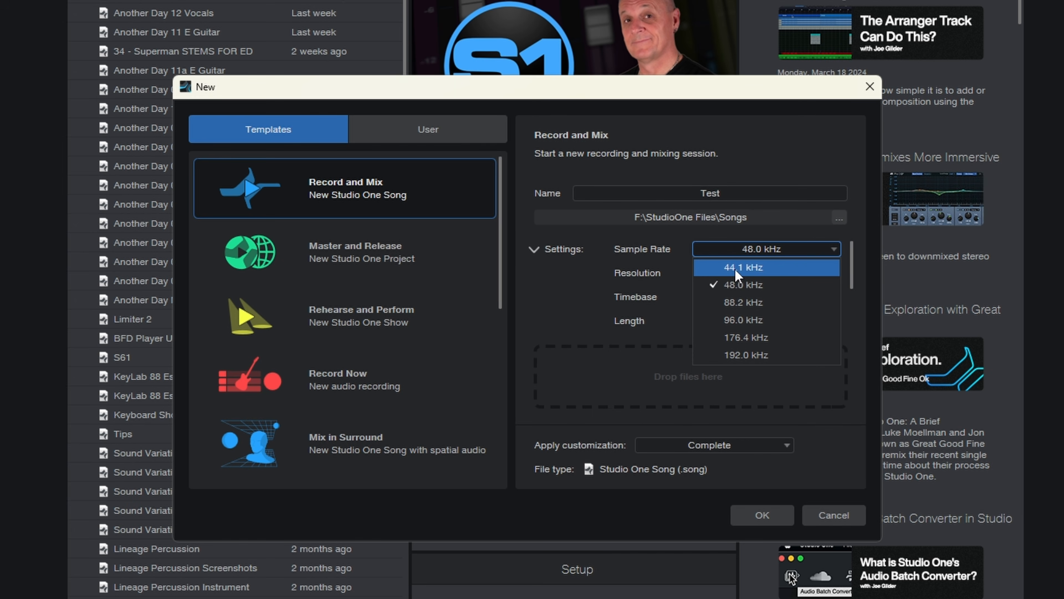
left_click(741, 286)
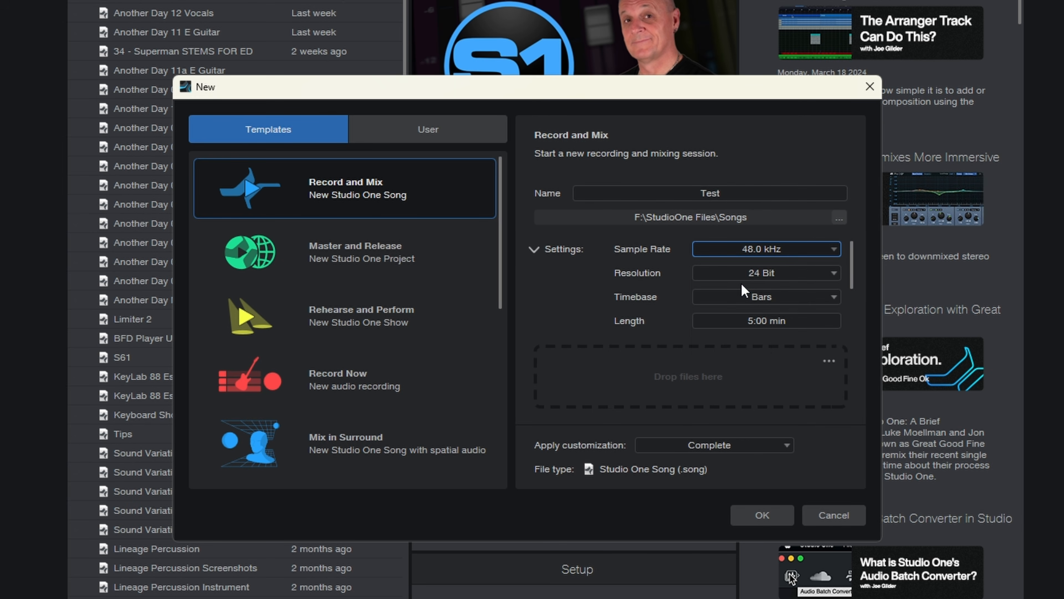
left_click(761, 515)
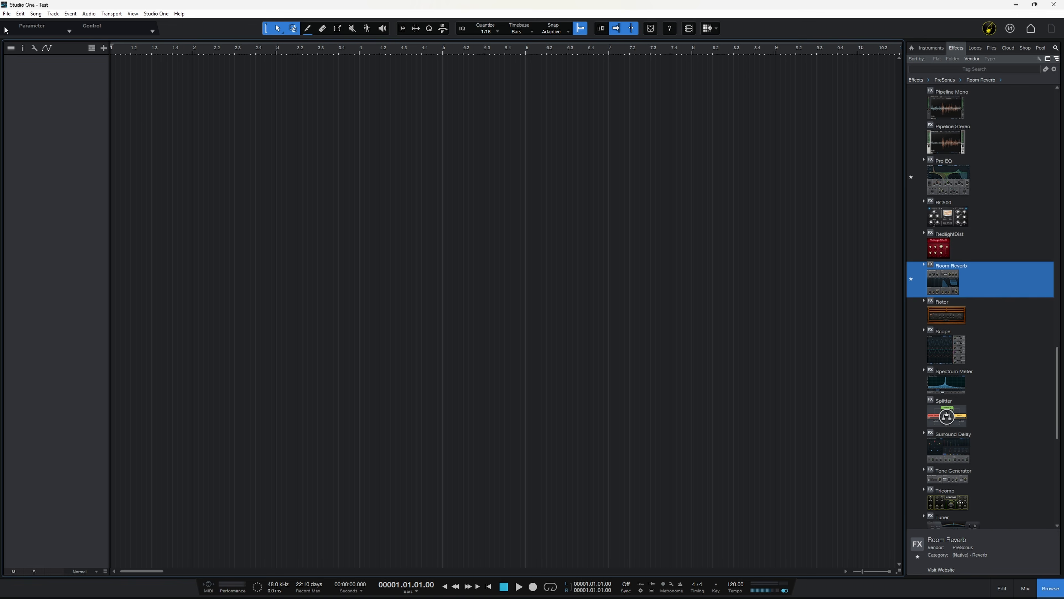
Step: Save the song as Test.song in the Test folder under Songs
left_click(7, 13)
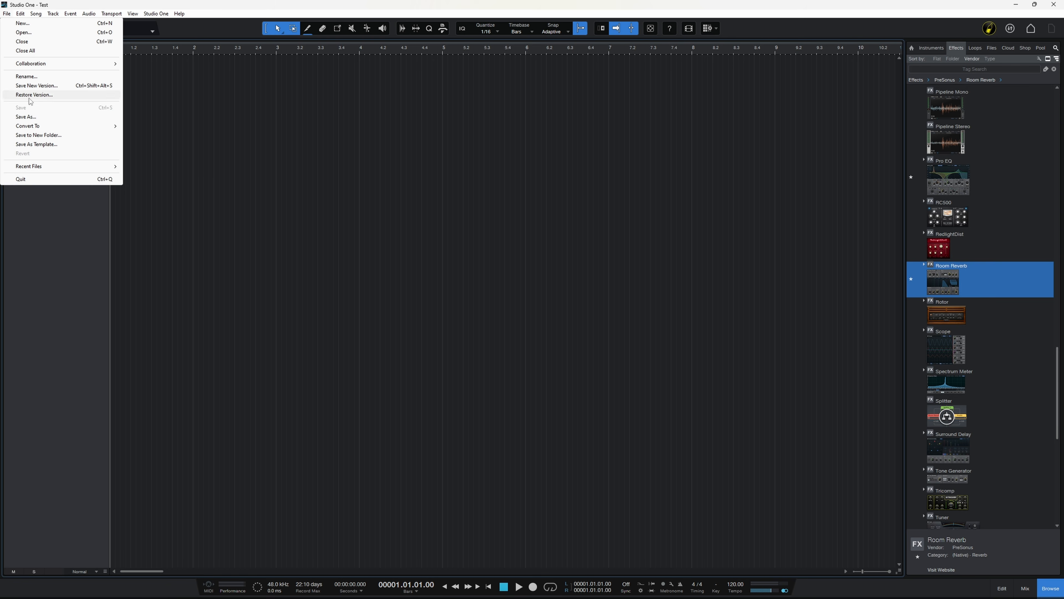
left_click(27, 117)
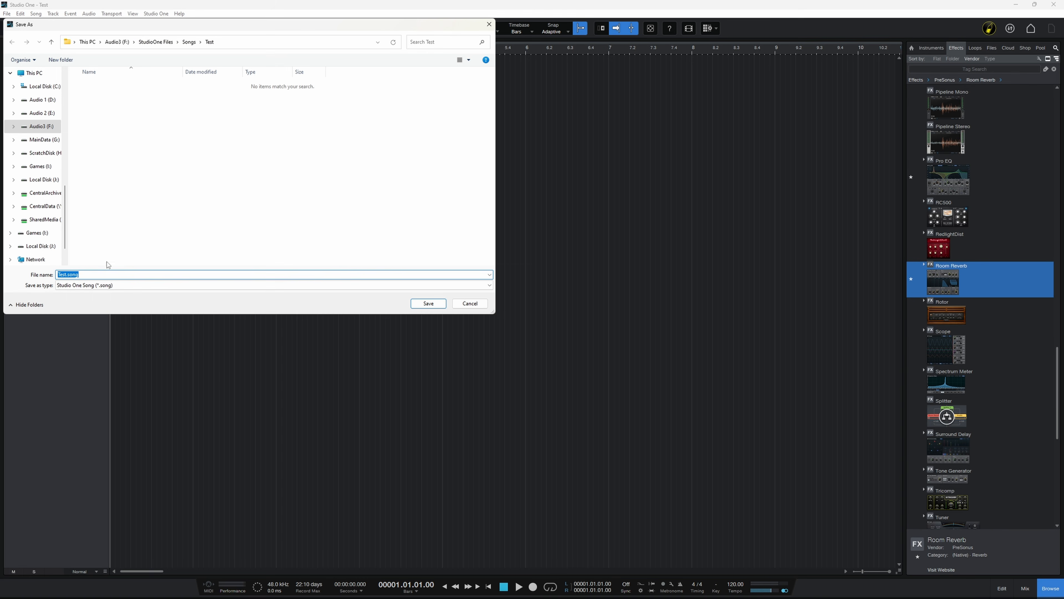
left_click(426, 303)
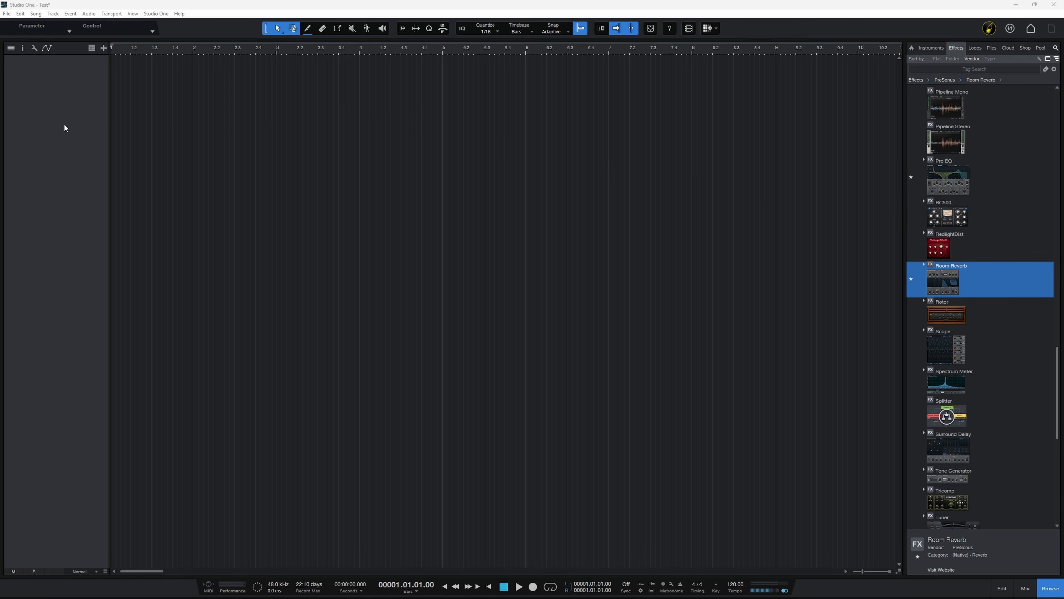
Step: Add a mono audio track to the empty arrangement and name it Vox
right_click(64, 124)
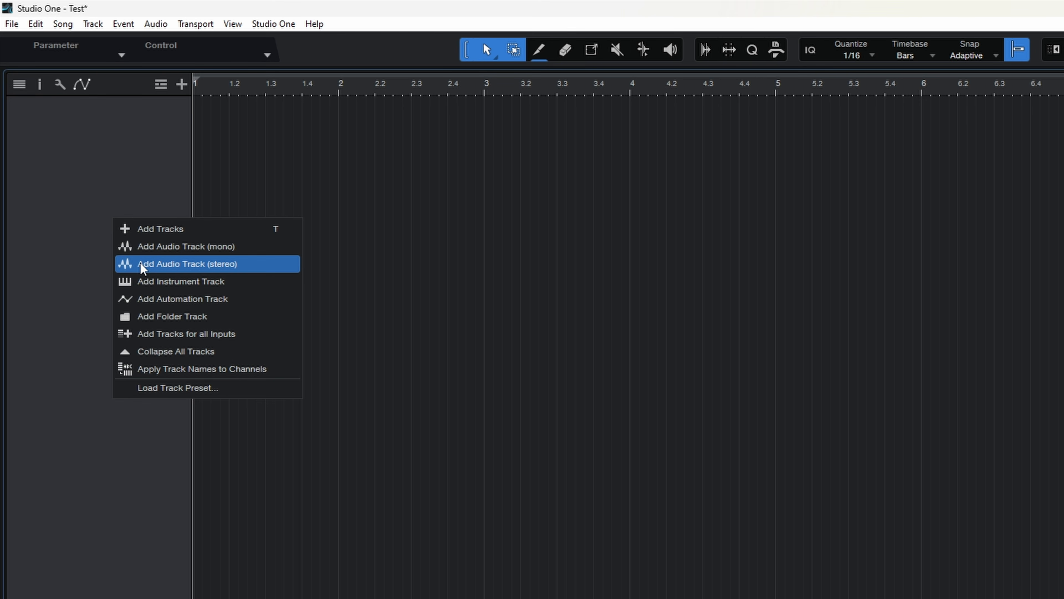
left_click(150, 250)
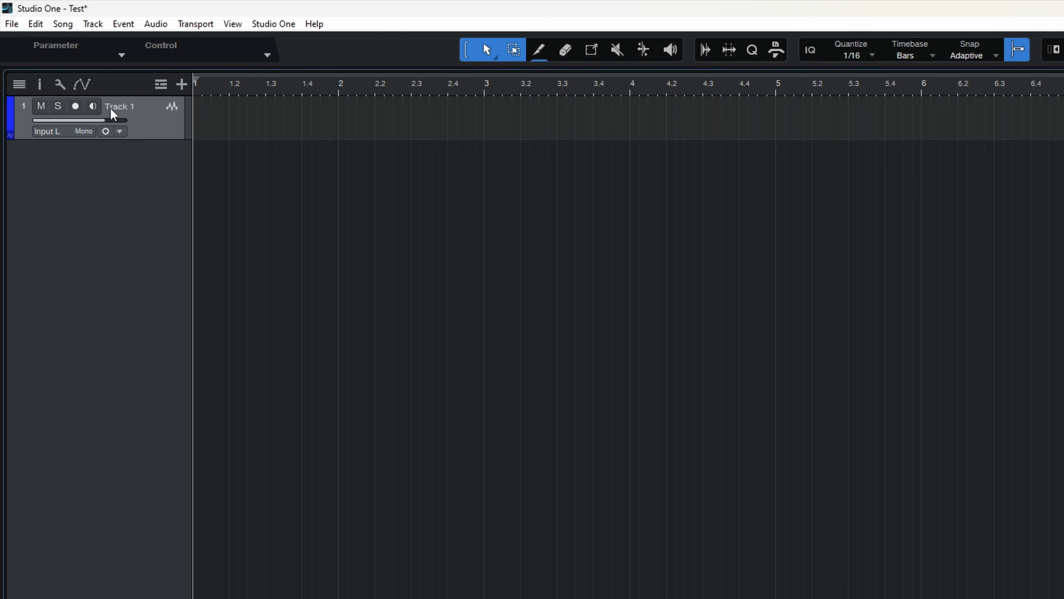
double_click(121, 107)
type("Vox")
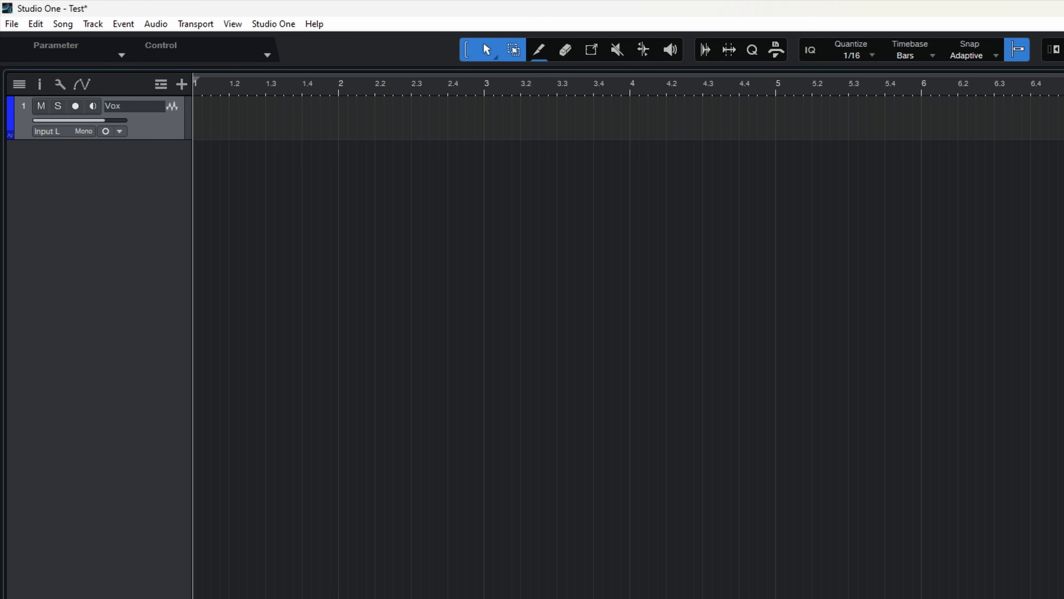
key("Return")
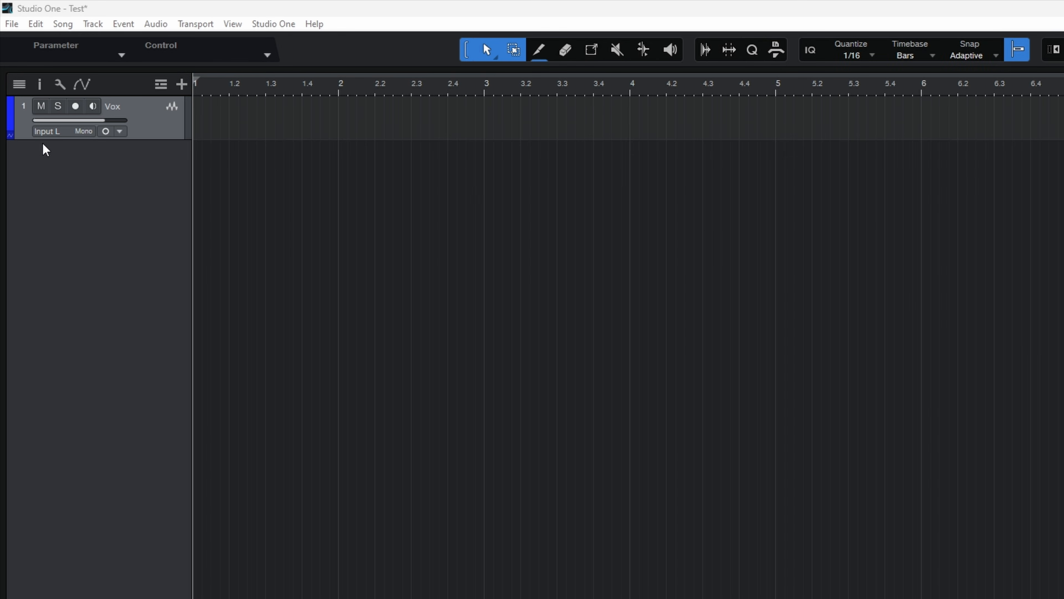
Step: Open the Audio I/O Setup from the Vox track's input selector and add a mono input
left_click(46, 133)
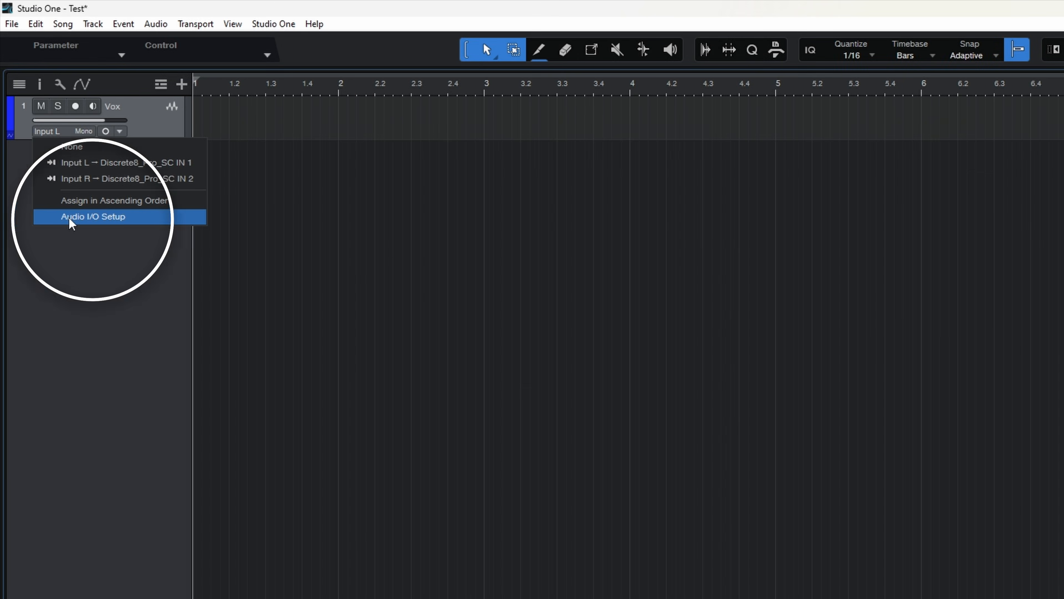
left_click(68, 217)
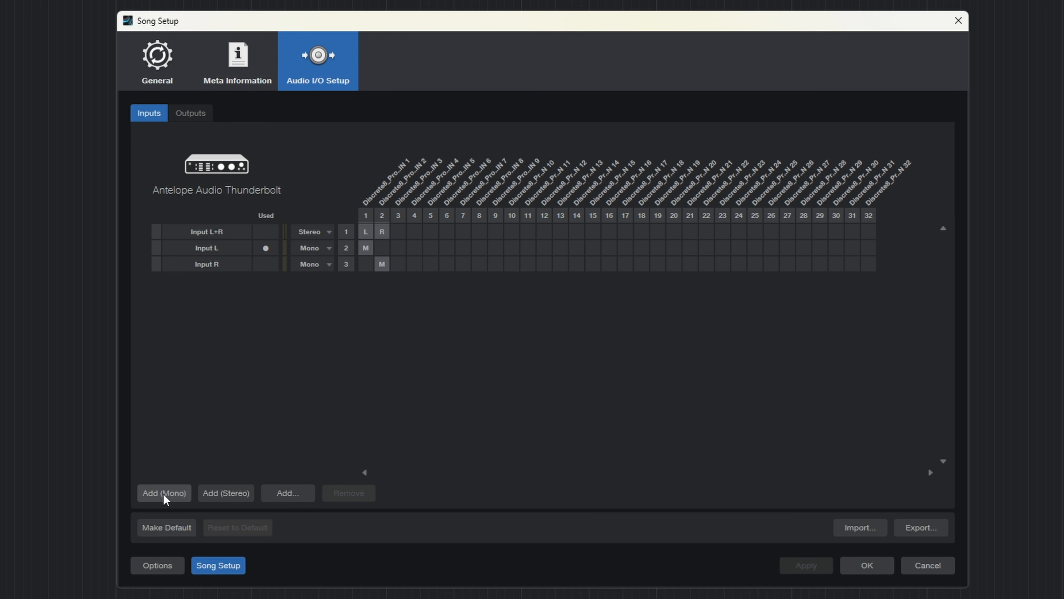
left_click(164, 493)
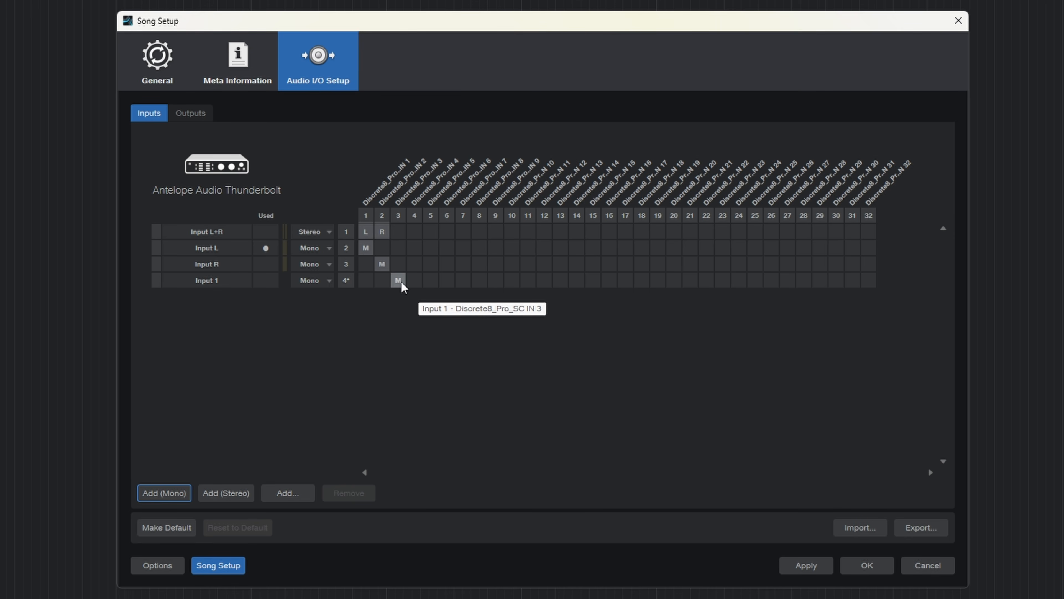
Step: Try routing the new mono input to hardware inputs 4 through 8, and return it to input 3
left_click(414, 280)
left_click(432, 283)
left_click(447, 284)
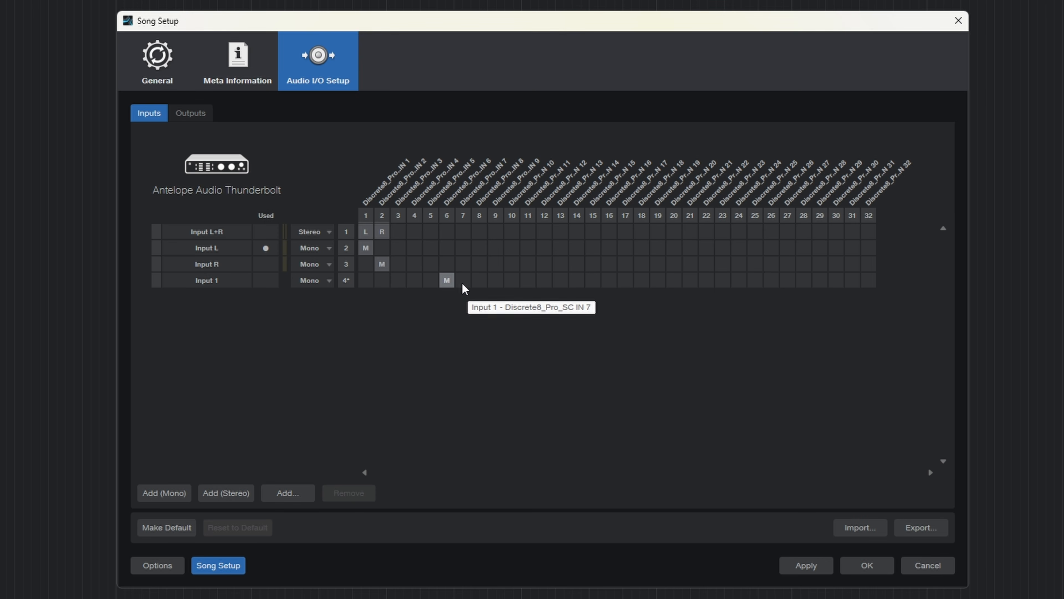
left_click(463, 284)
left_click(480, 284)
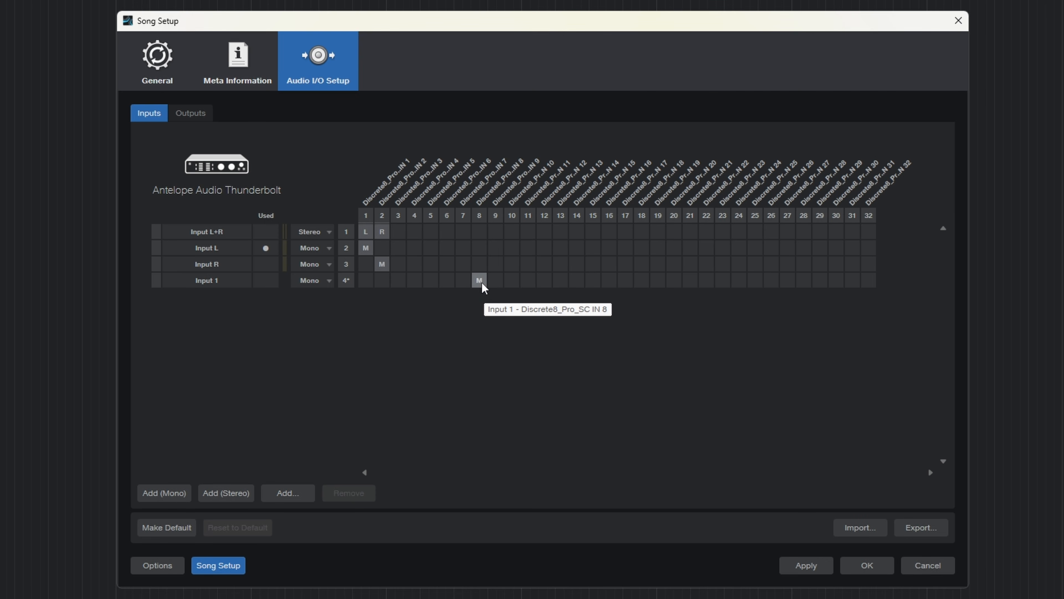
left_click(398, 282)
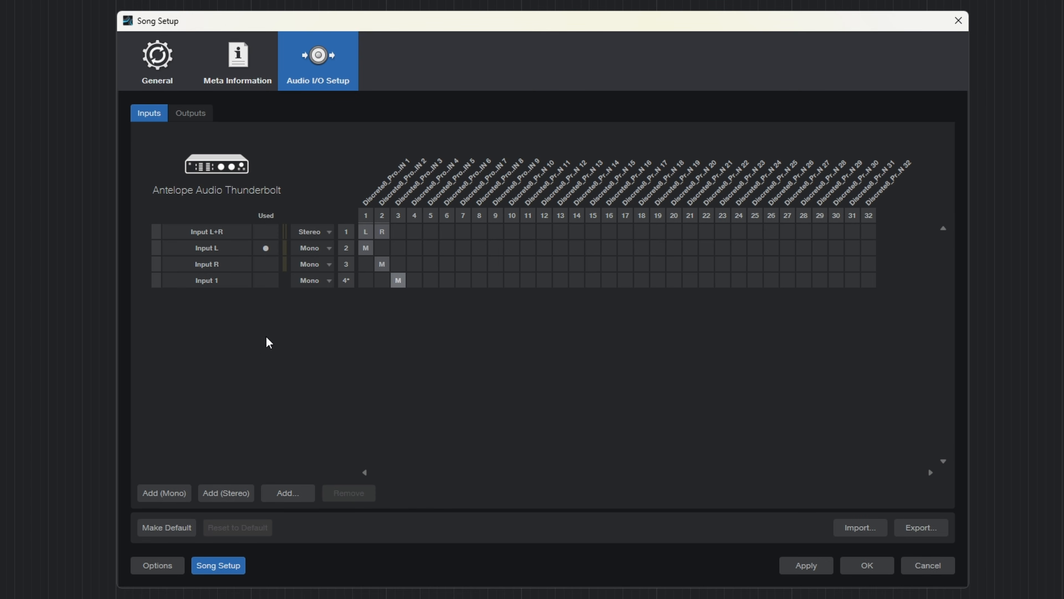
Step: Rename the new mono input to Mic, apply the change, and close the song setup
double_click(209, 284)
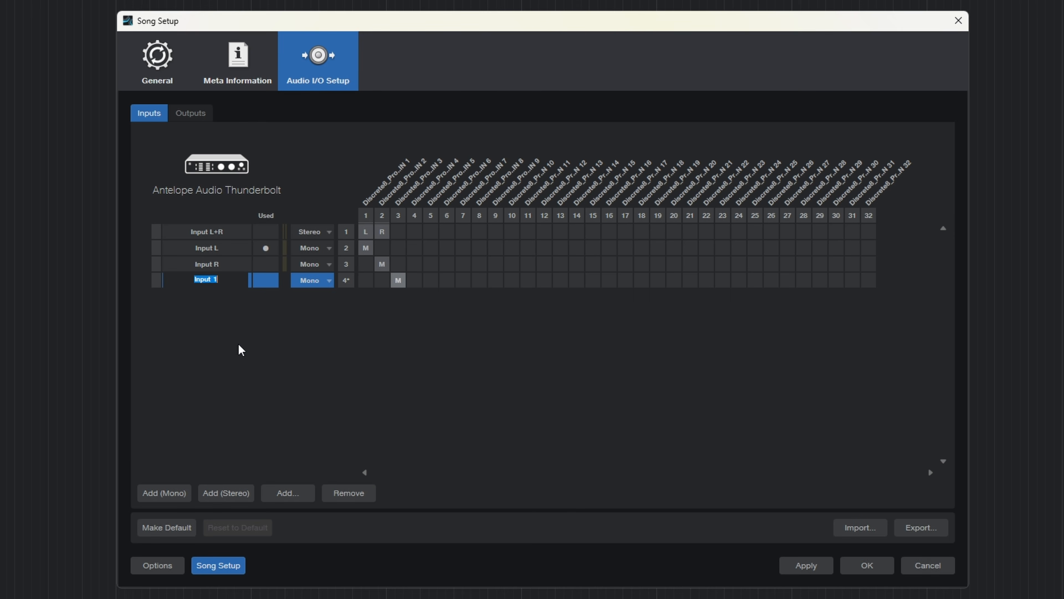
type("Mic")
key("Return")
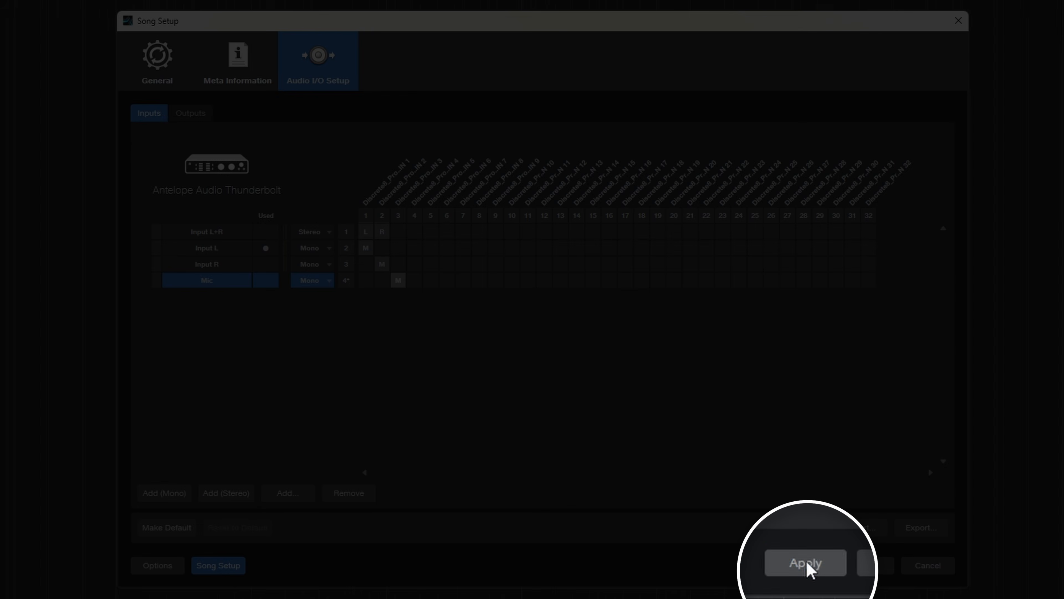
left_click(806, 566)
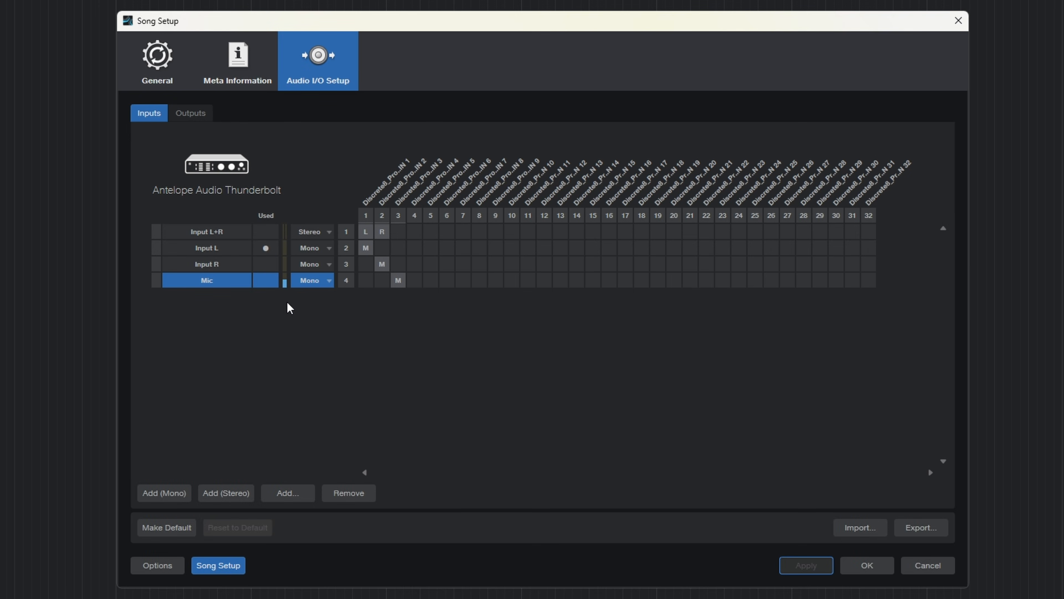
left_click(867, 566)
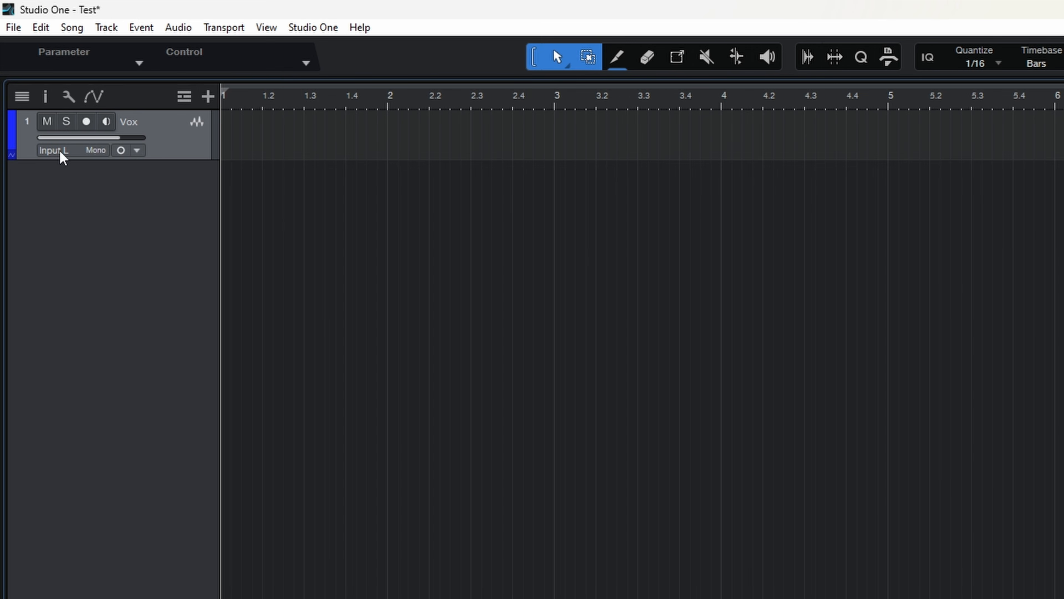
Step: Assign the Mic input on Discrete8_Pro_SC IN 3 to the Vox track
left_click(60, 153)
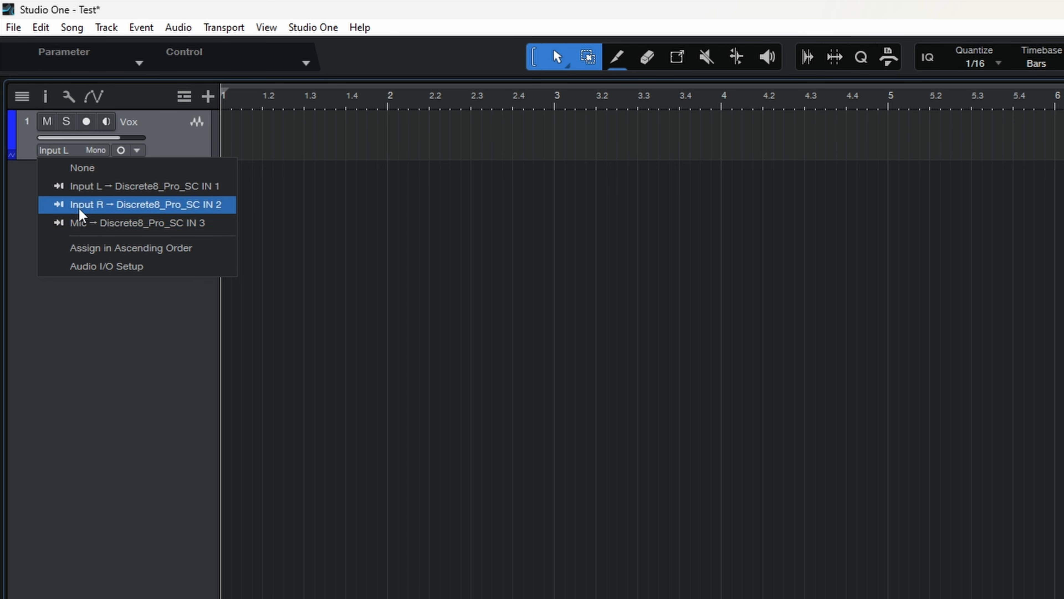
left_click(91, 223)
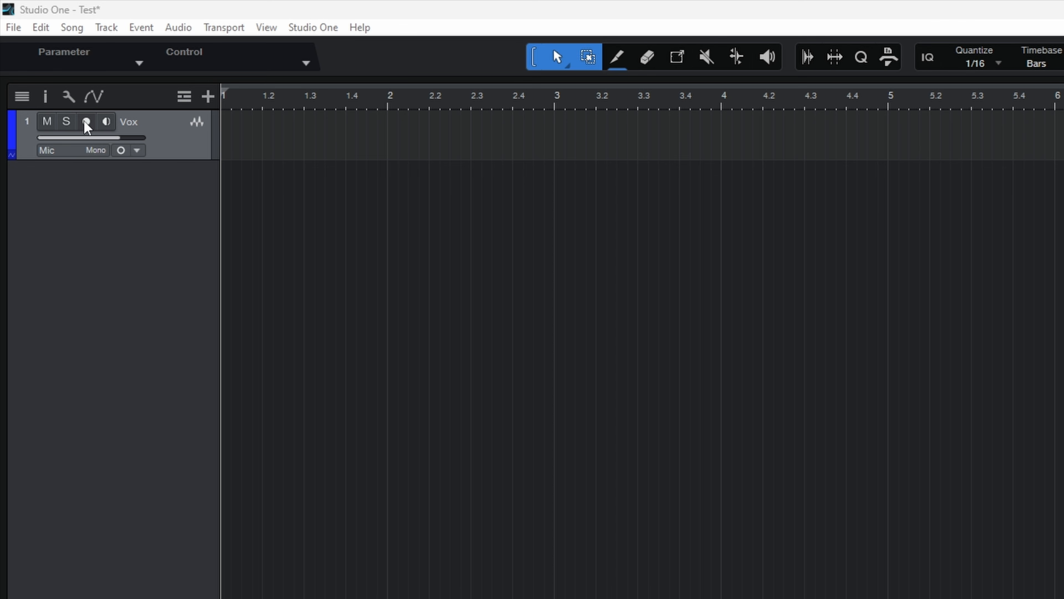
Step: Examine the Monitoring follows record option and test it by arming and disarming the Vox track
left_click(86, 122)
left_click(67, 97)
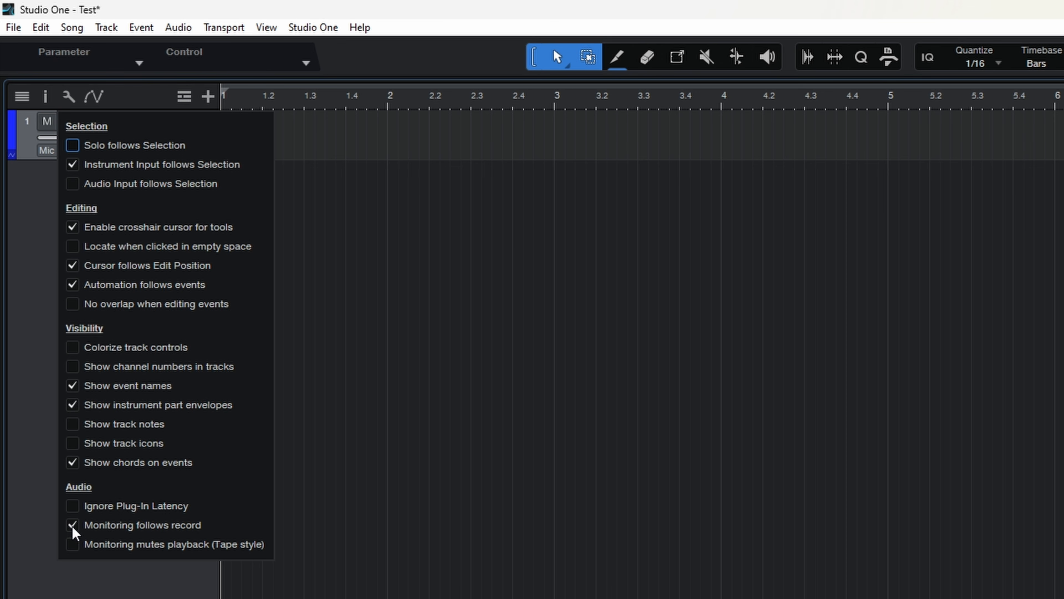
left_click(42, 480)
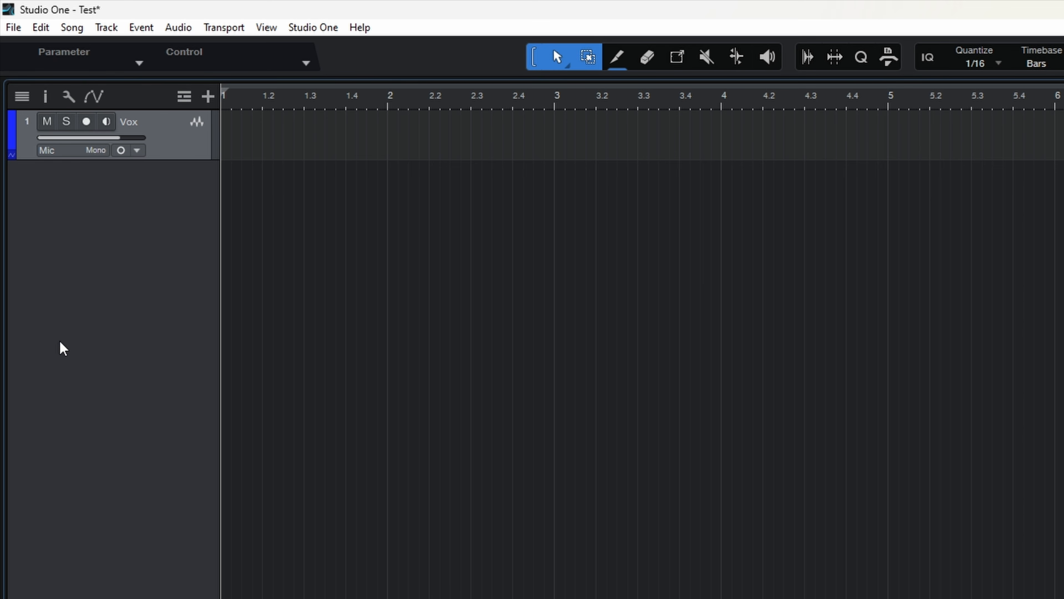
left_click(86, 122)
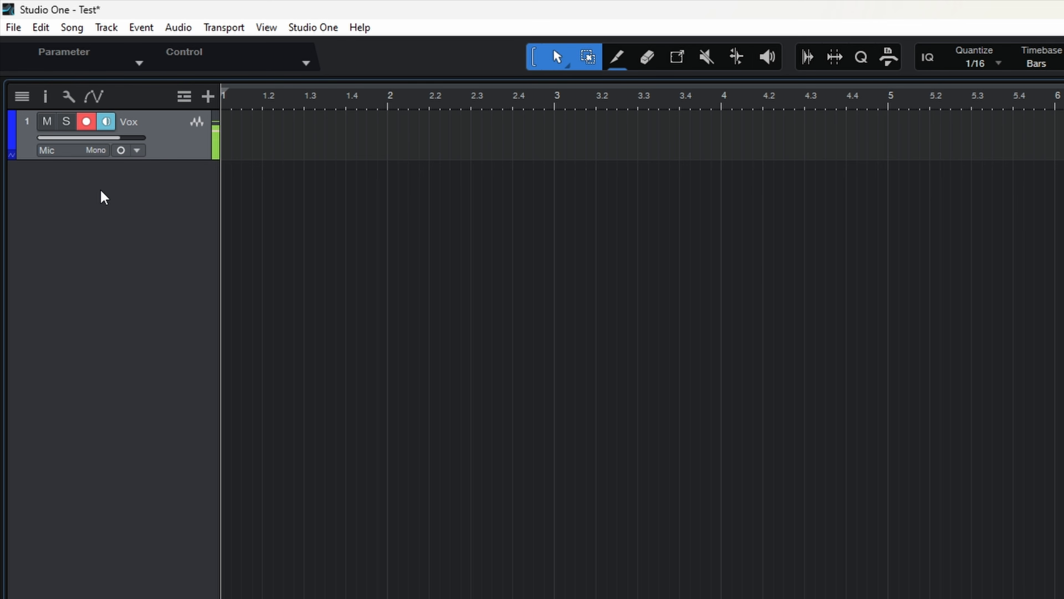
left_click(87, 122)
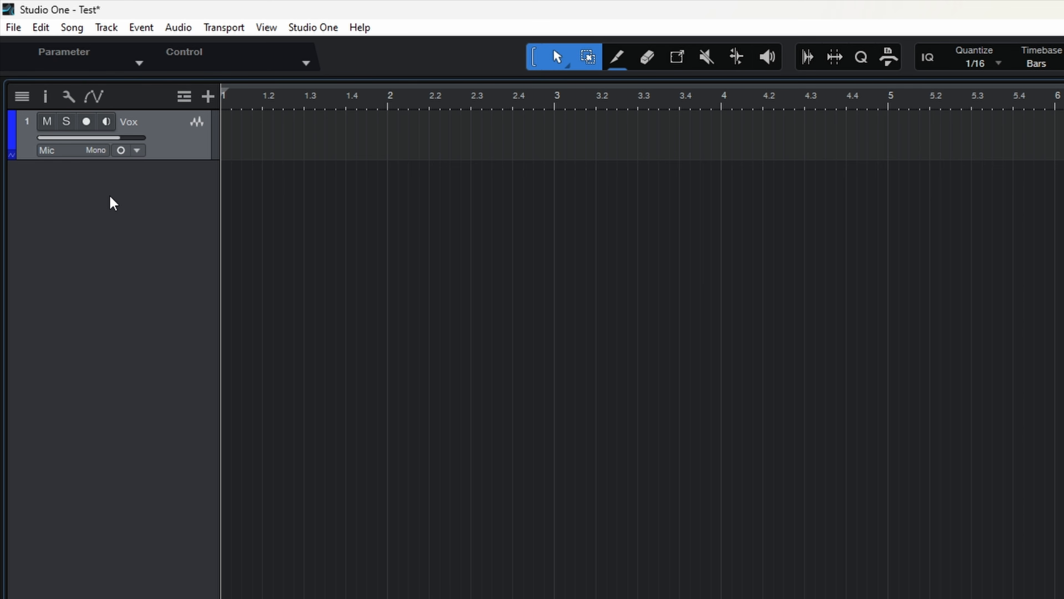
Step: Arm the Vox track for recording and toggle its input monitoring
left_click(86, 122)
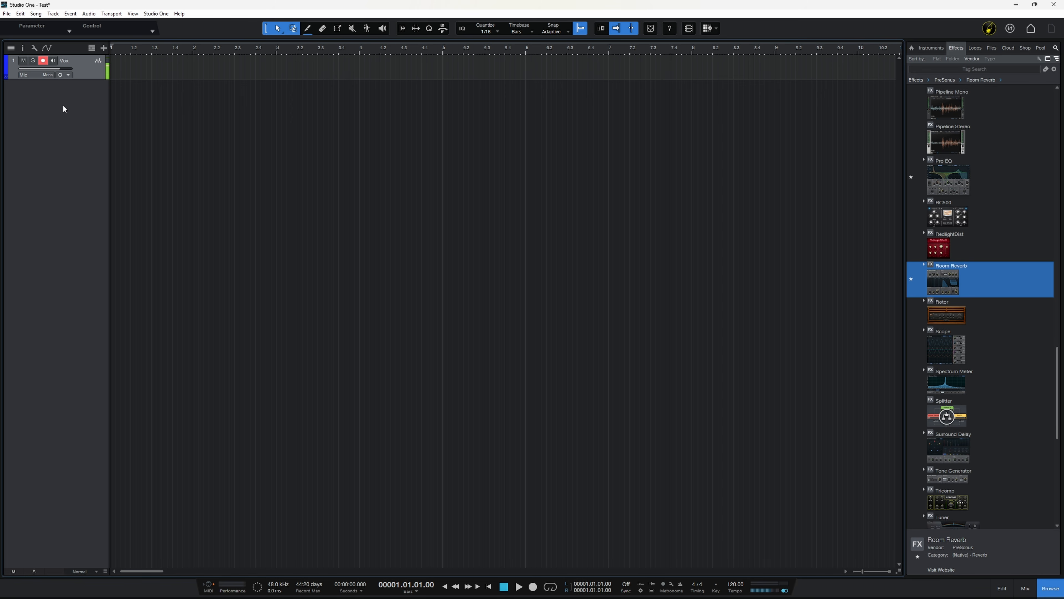
left_click(53, 61)
Step: Set the Antelope Audio Thunderbolt buffer size to 128 samples, close the options, and arm the Vox track for recording
key("ctrl+comma")
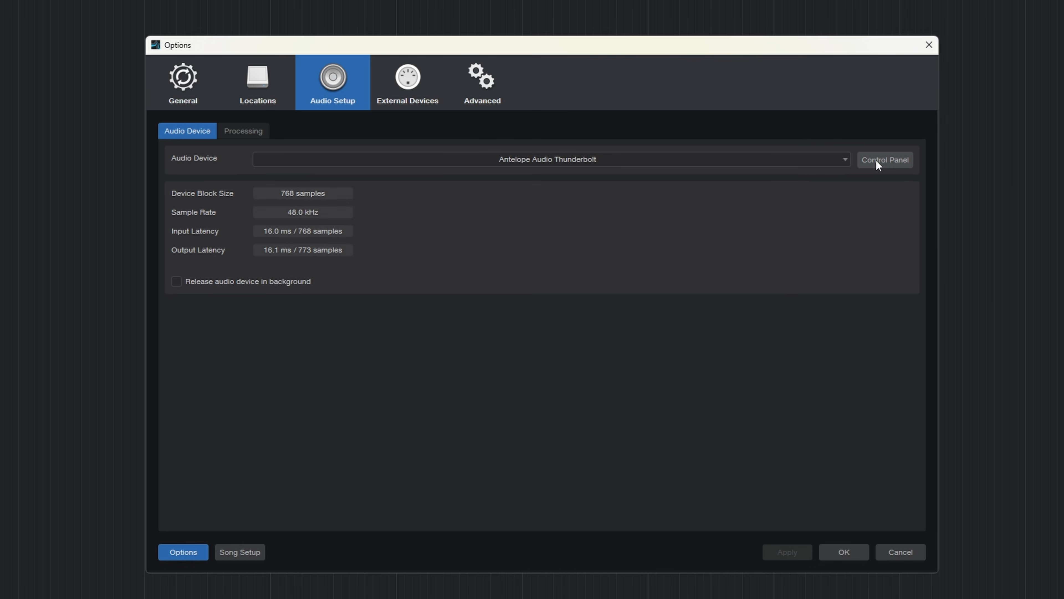
left_click(878, 165)
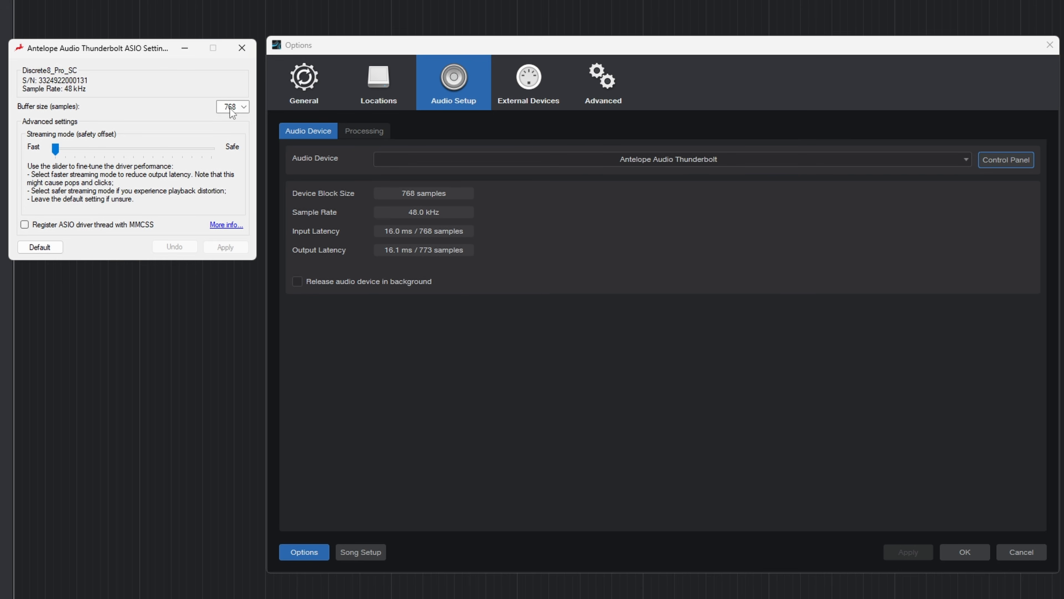
left_click(243, 107)
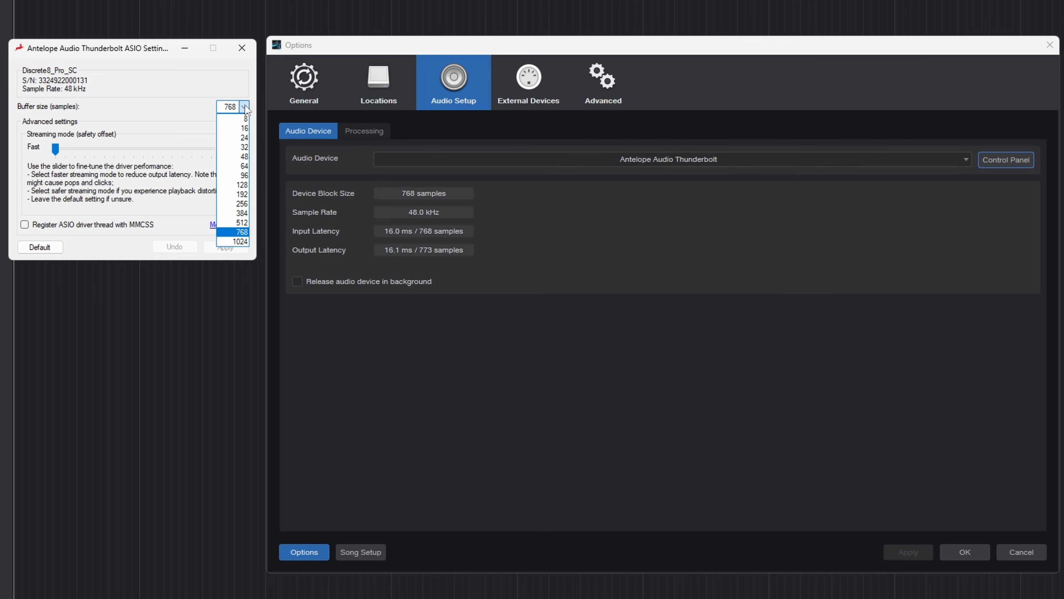
left_click(233, 185)
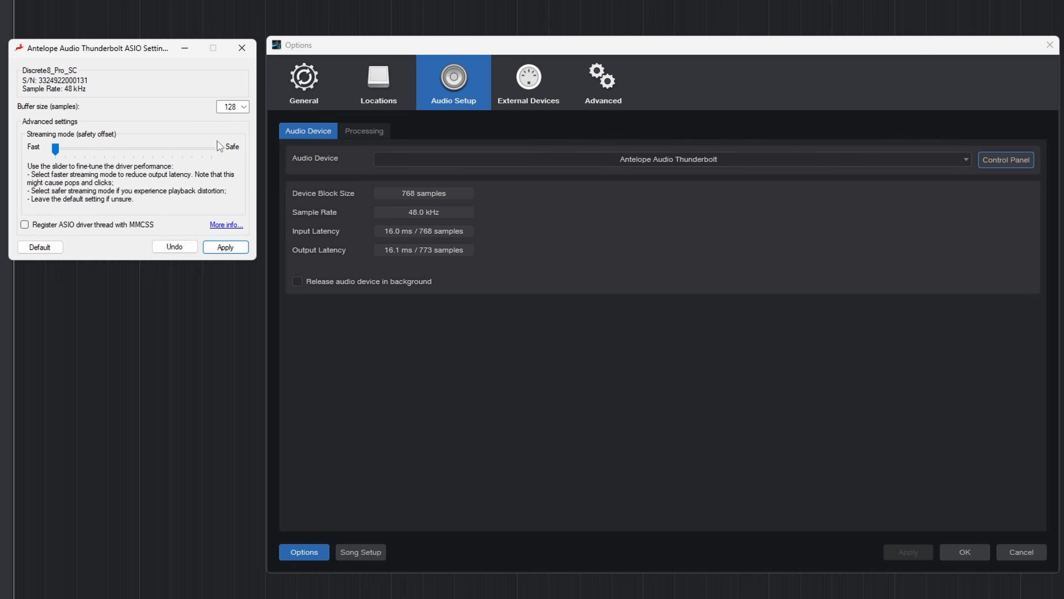
left_click(225, 247)
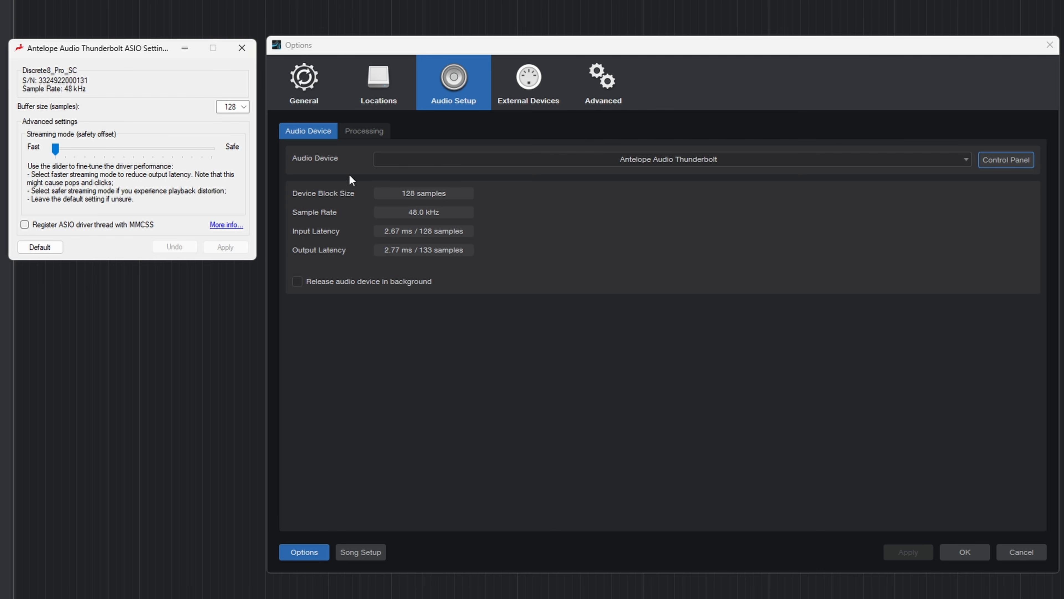
left_click(241, 48)
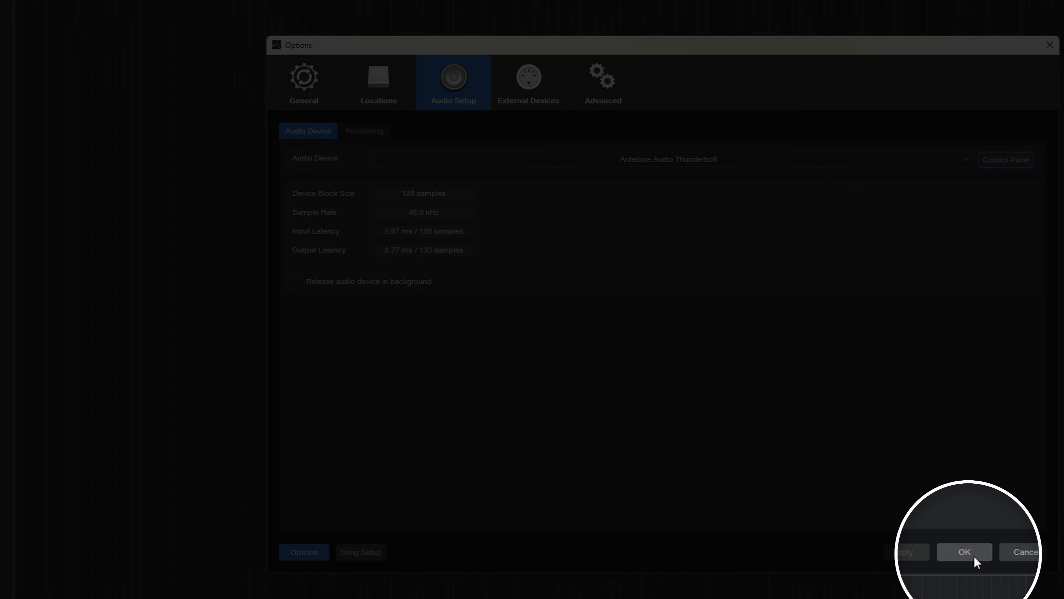
left_click(974, 556)
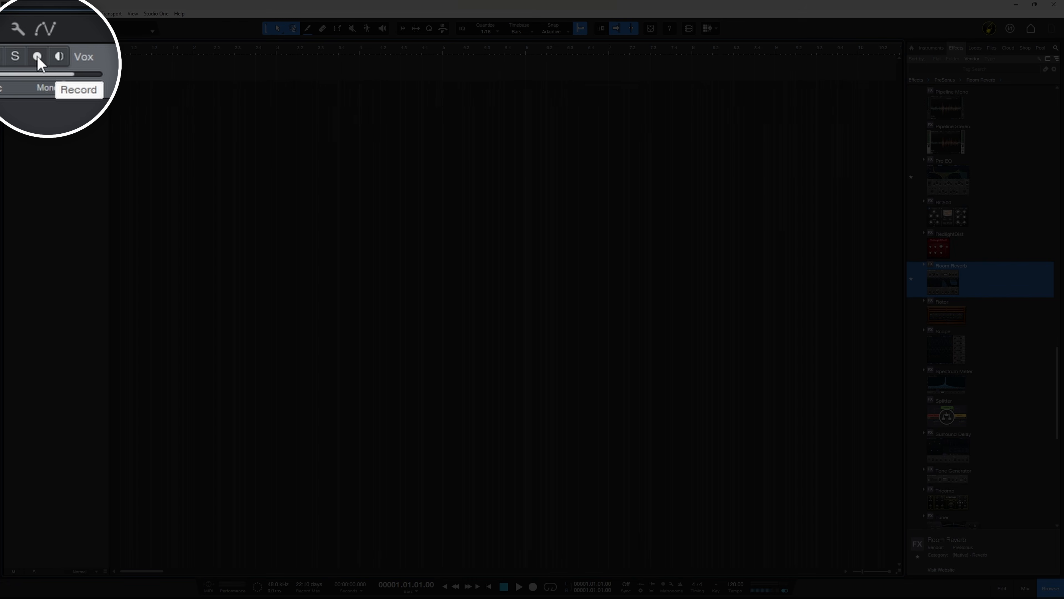
left_click(42, 61)
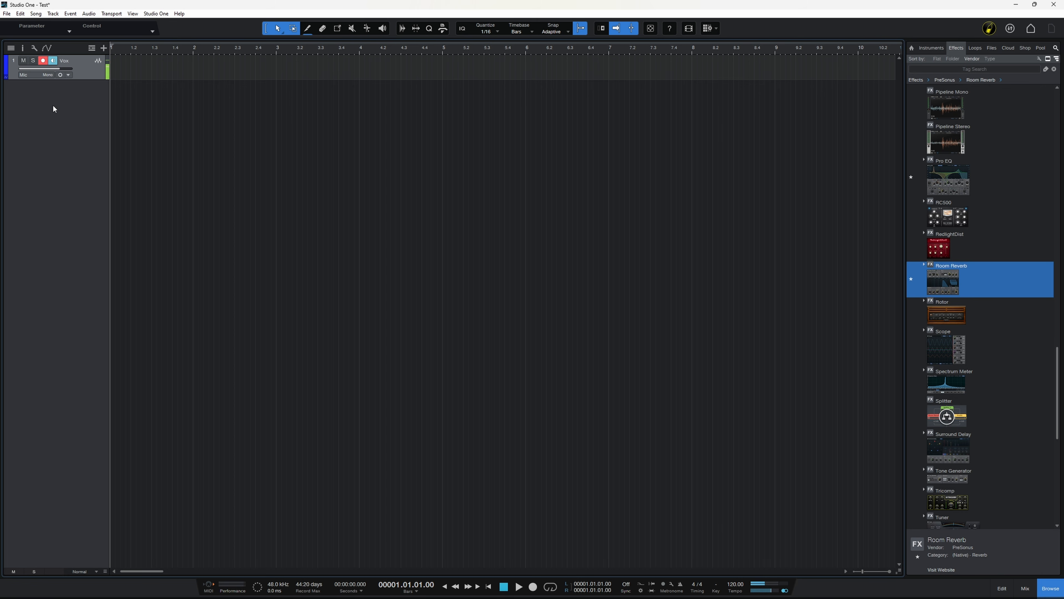
Step: Set the audio device's buffer size to 64 samples and close the audio options
key("ctrl+comma")
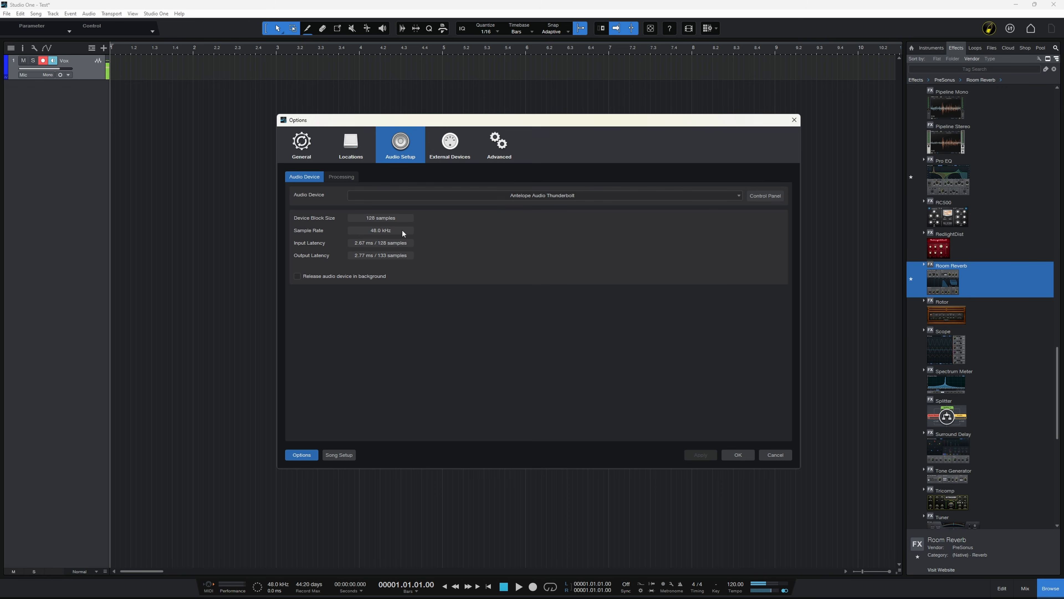
left_click(761, 195)
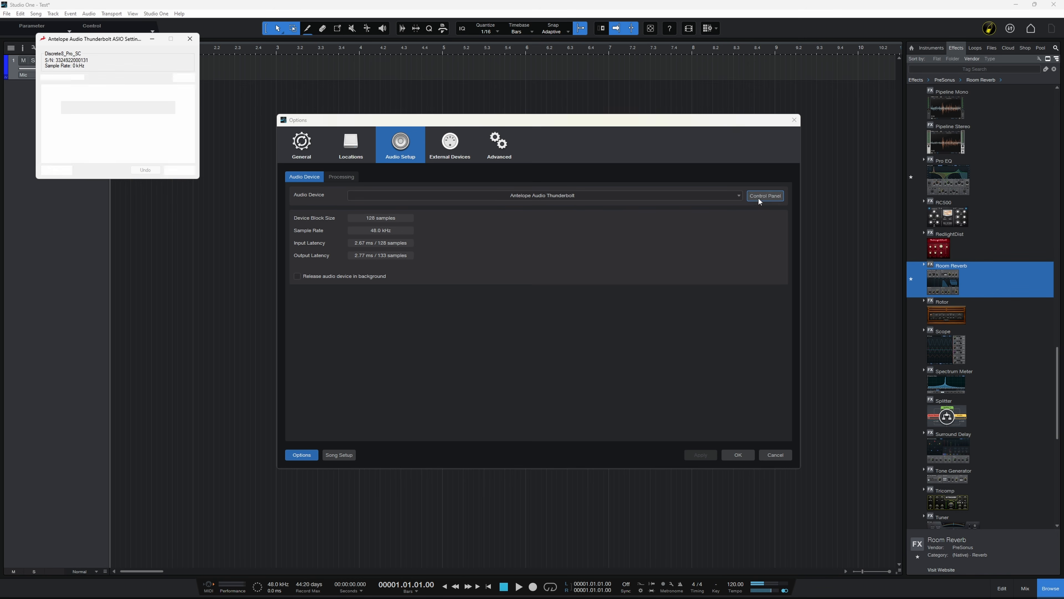
left_click(191, 78)
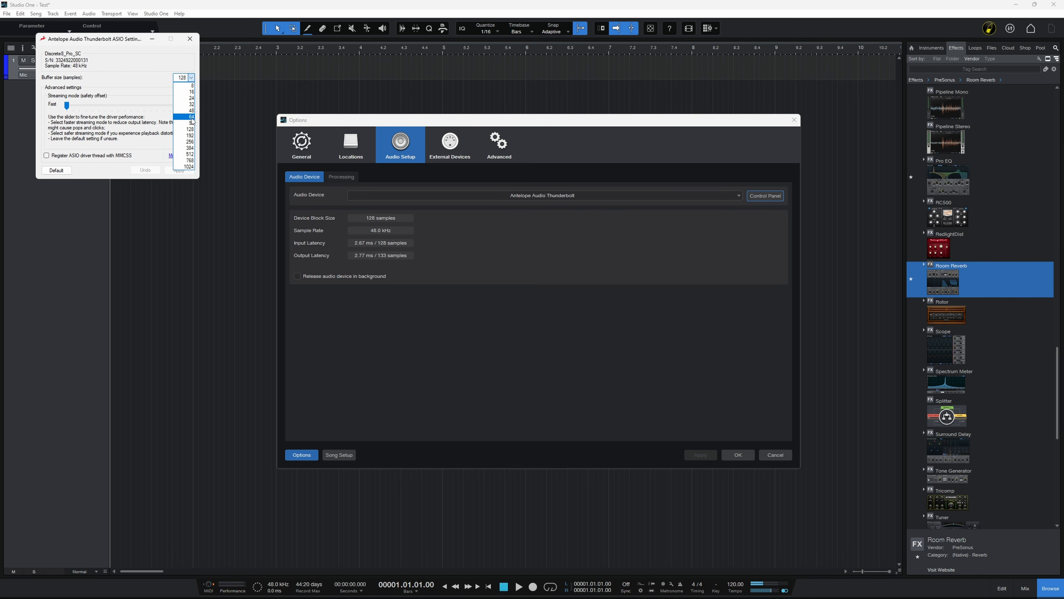
left_click(191, 121)
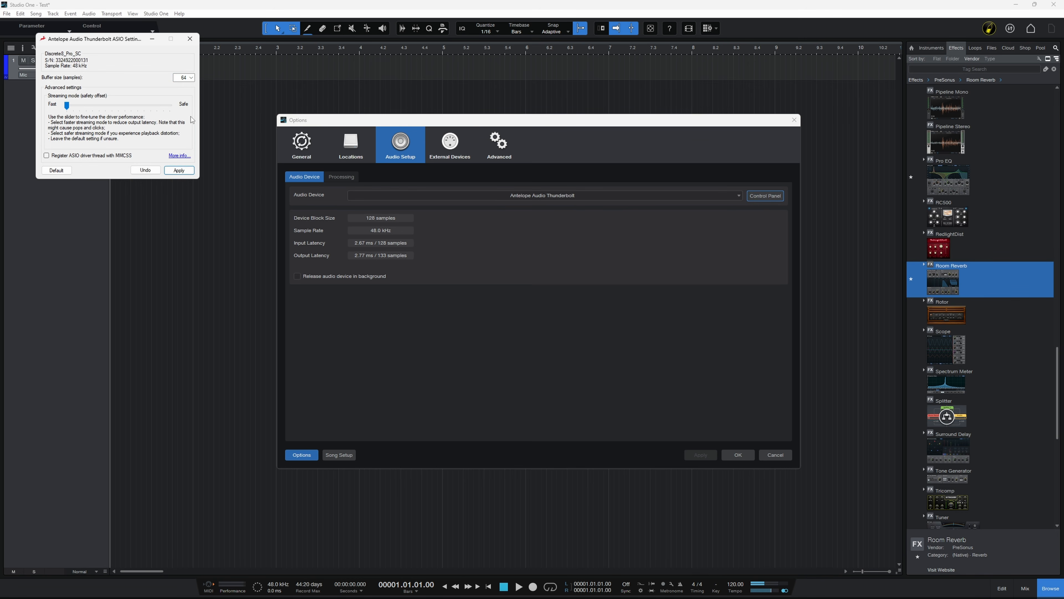
left_click(189, 38)
left_click(737, 455)
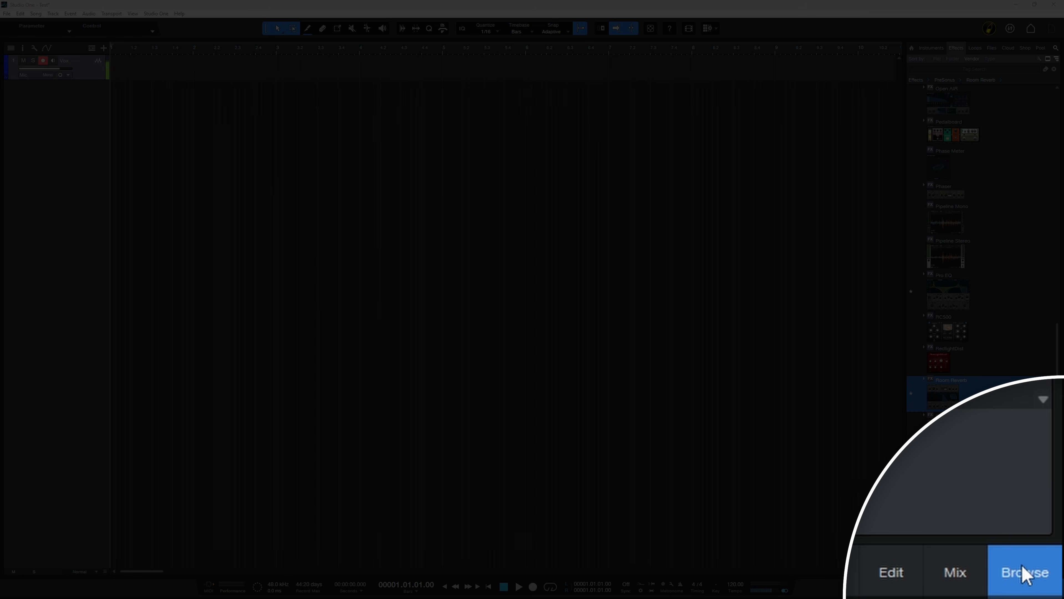
Step: Find Room Reverb among the PreSonus effects and insert it on the Vox track
left_click(1050, 588)
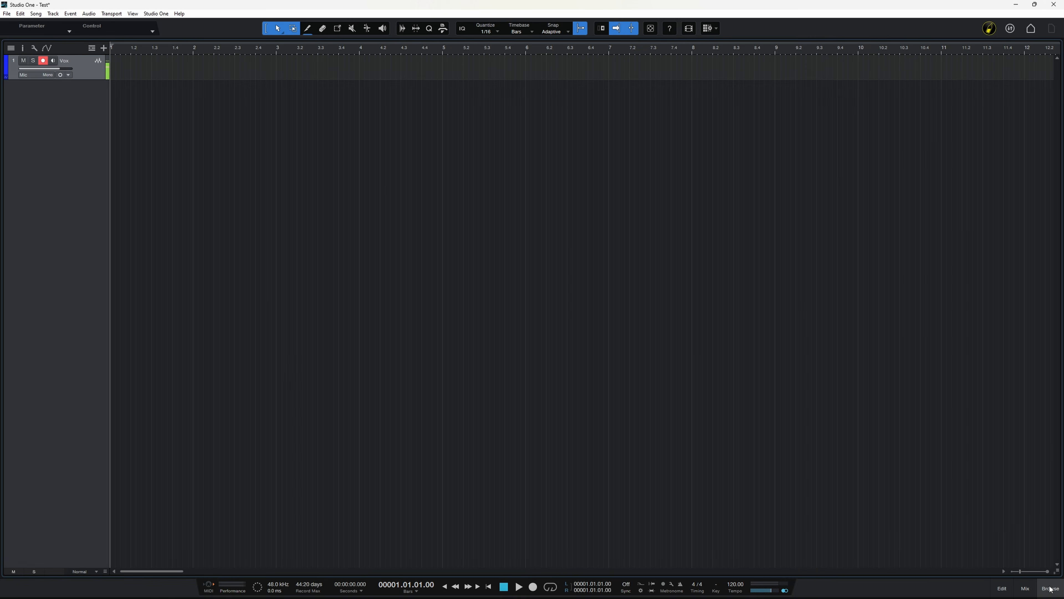
left_click(1050, 588)
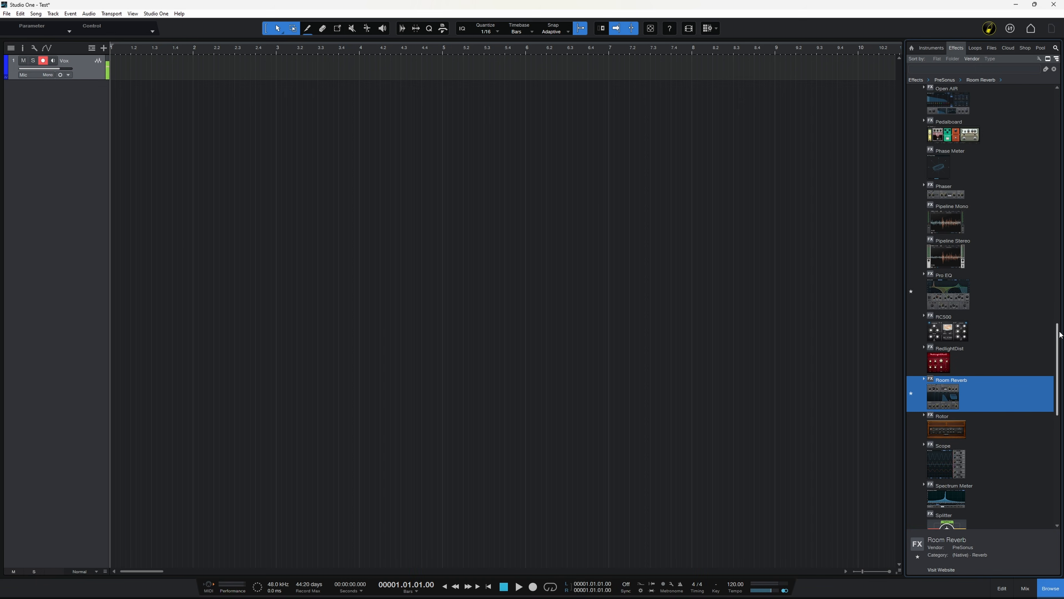
left_click_drag(1057, 335, 1062, 191)
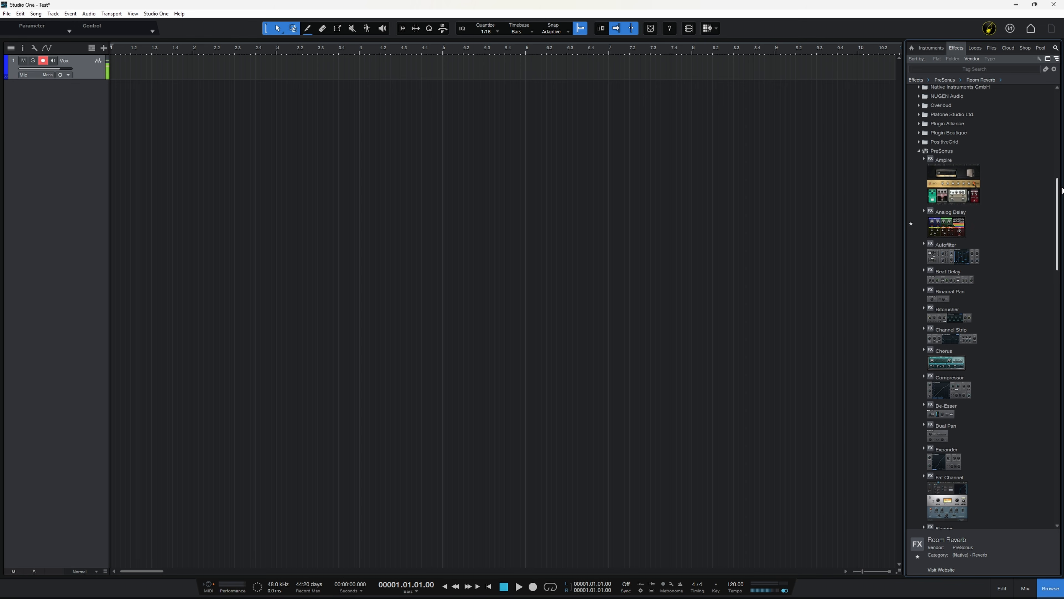
left_click(931, 153)
left_click(930, 152)
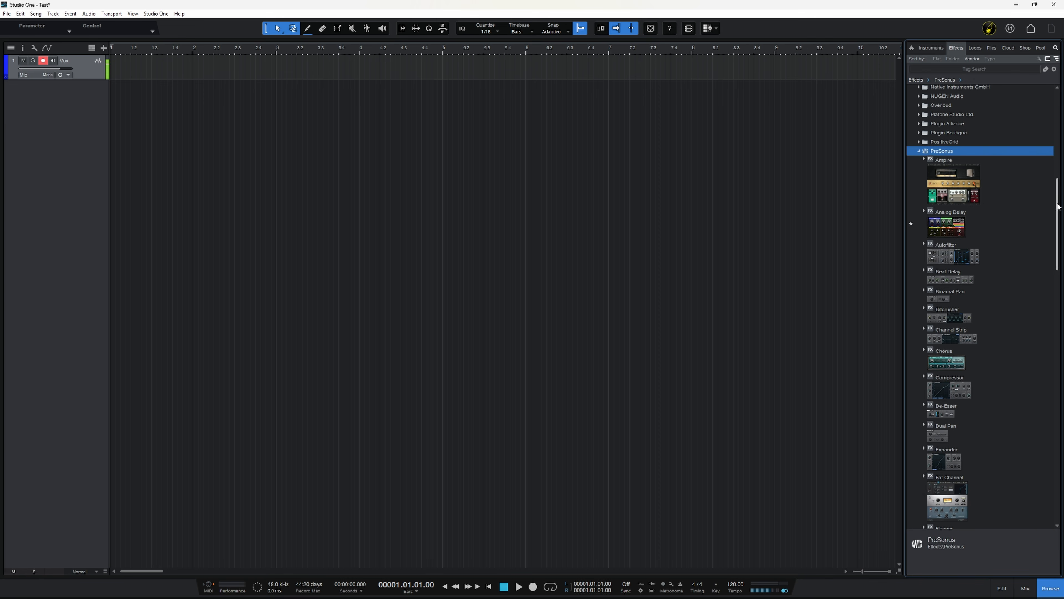
left_click_drag(1062, 207, 1062, 317)
scroll(958, 313, "down", 10)
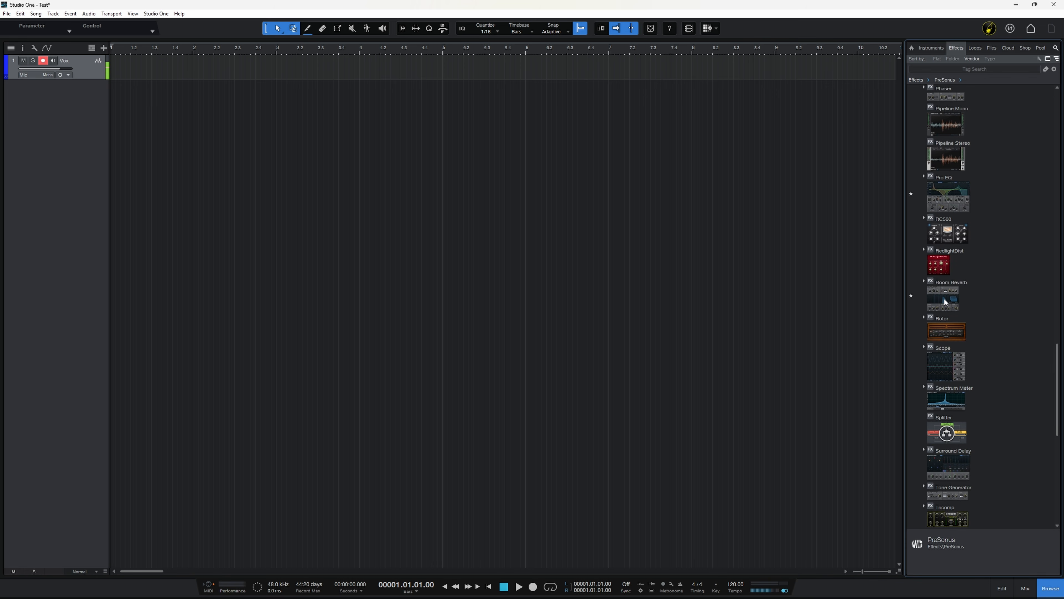
left_click_drag(944, 298, 89, 67)
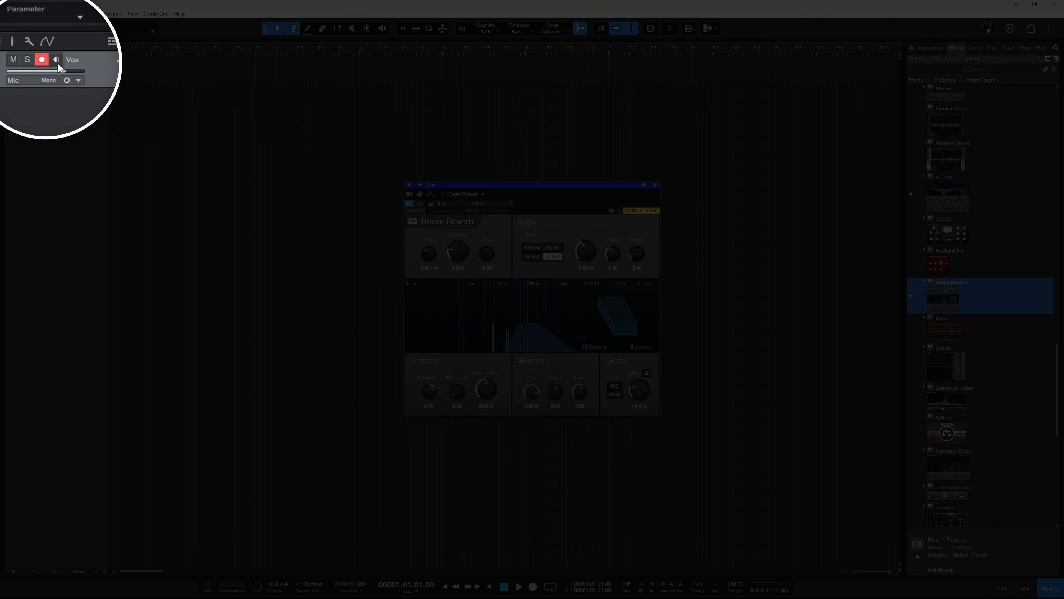
Step: Enable input monitoring on the Vox track, then set Room Reverb's length to -300.0 ms and its global mix to 29.5%
left_click(53, 61)
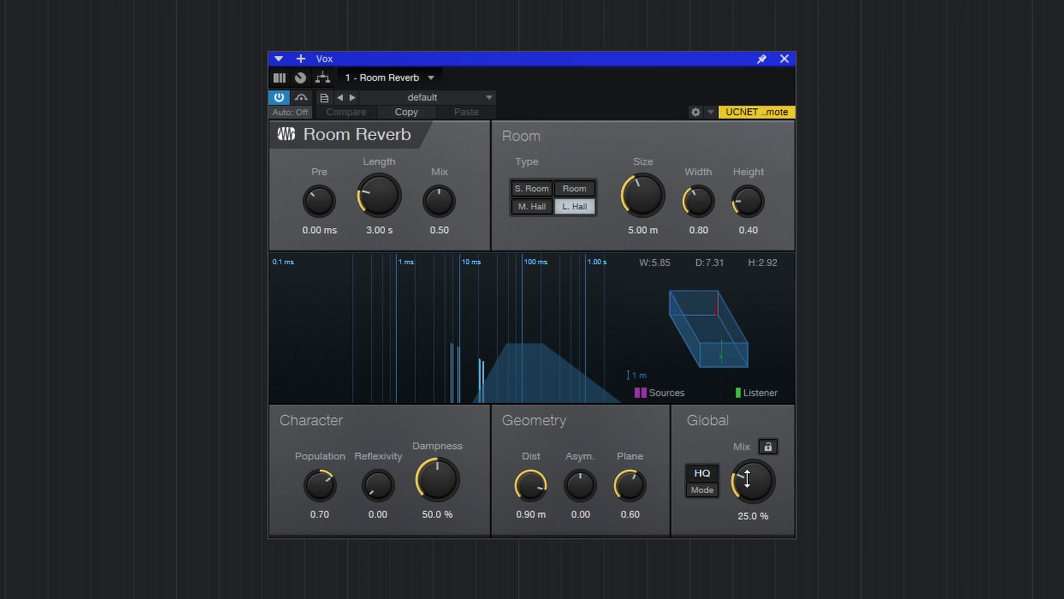
mouse_move(747, 478)
left_mouse_down()
mouse_move(749, 514)
mouse_move(760, 494)
left_mouse_up()
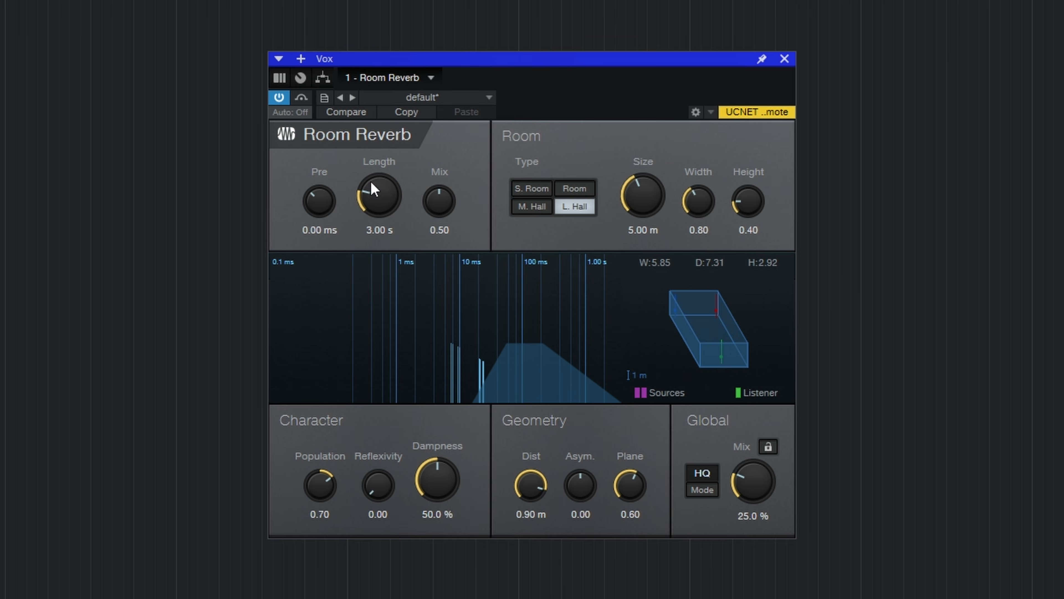
left_click_drag(371, 183, 387, 209)
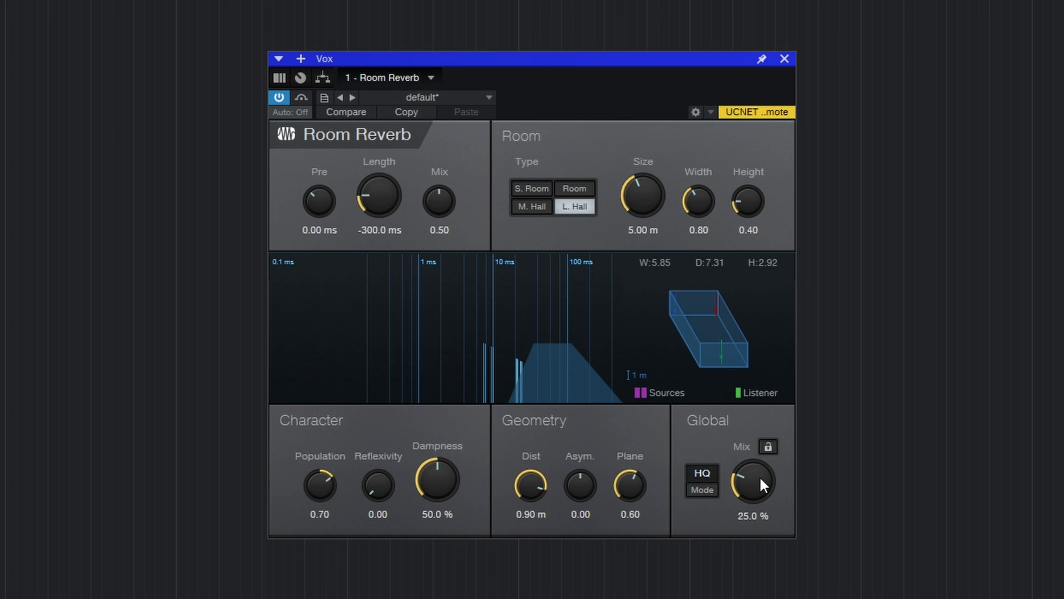
left_click_drag(760, 478, 752, 473)
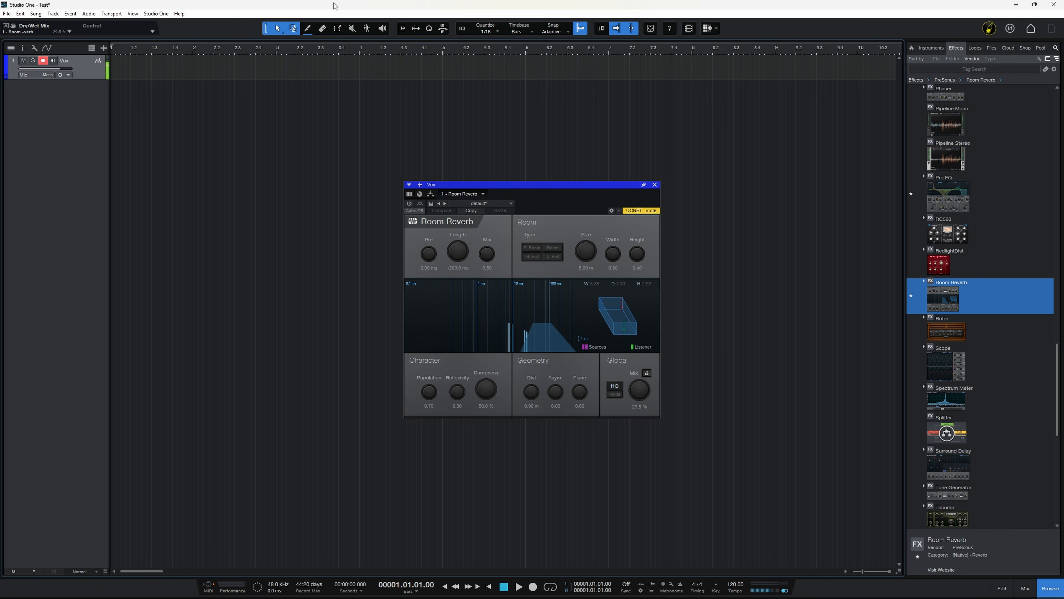
Step: Set the audio device's buffer size to 512 samples and apply the change
key("ctrl+comma")
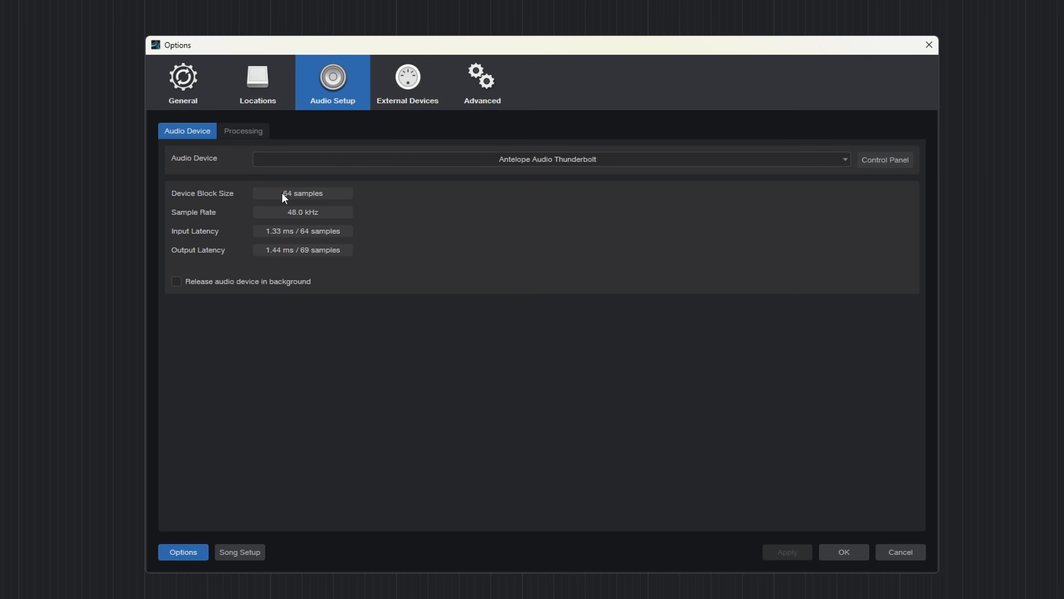
left_click(886, 163)
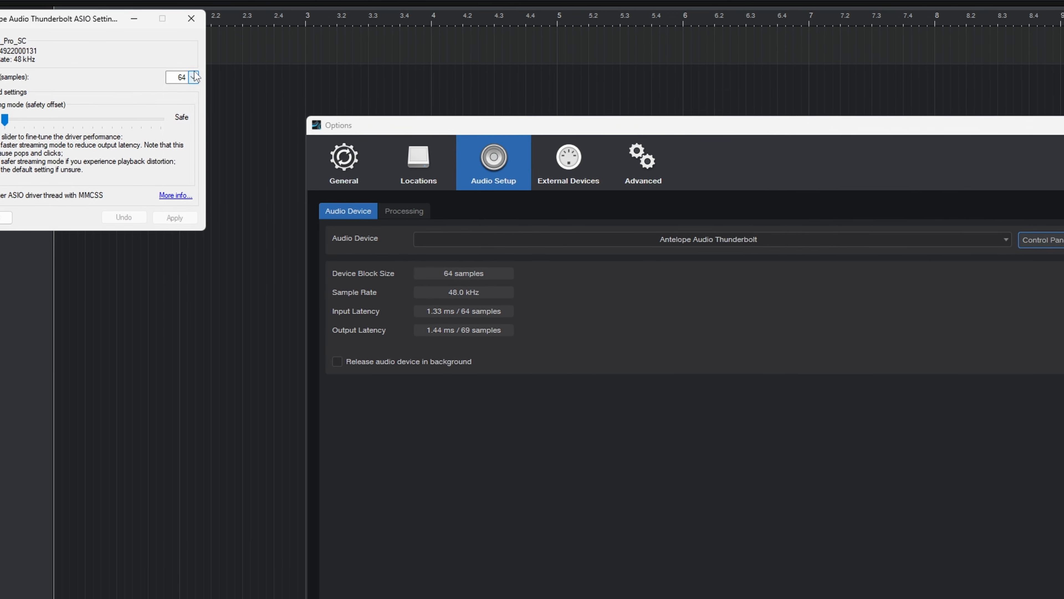
left_click(247, 104)
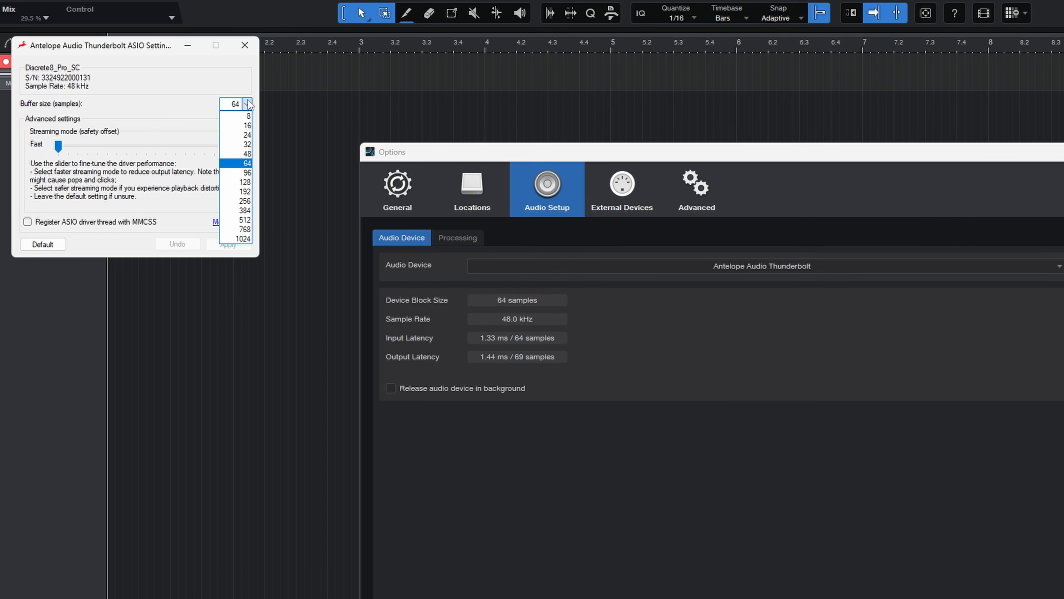
left_click(245, 221)
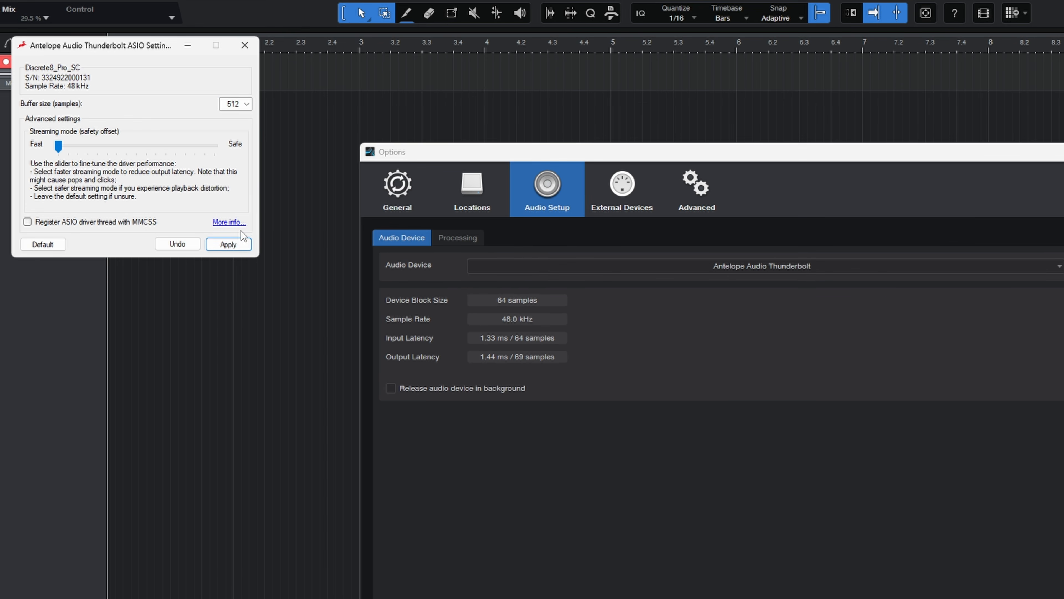
left_click(228, 245)
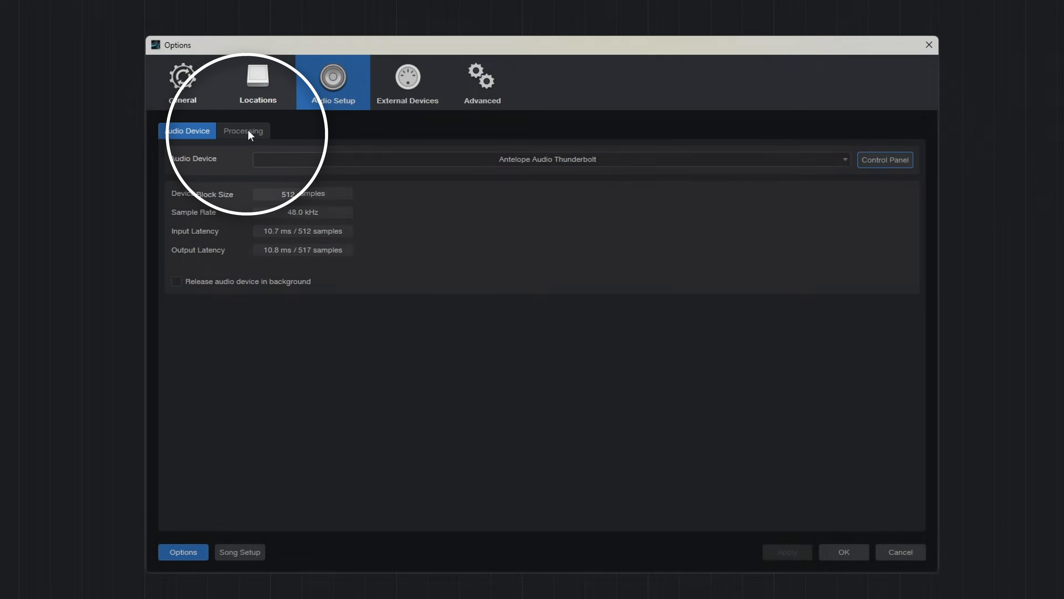
Step: Try Dropout Protection at Medium, set it to High, check the low latency monitoring indicator, and accept the options
left_click(247, 130)
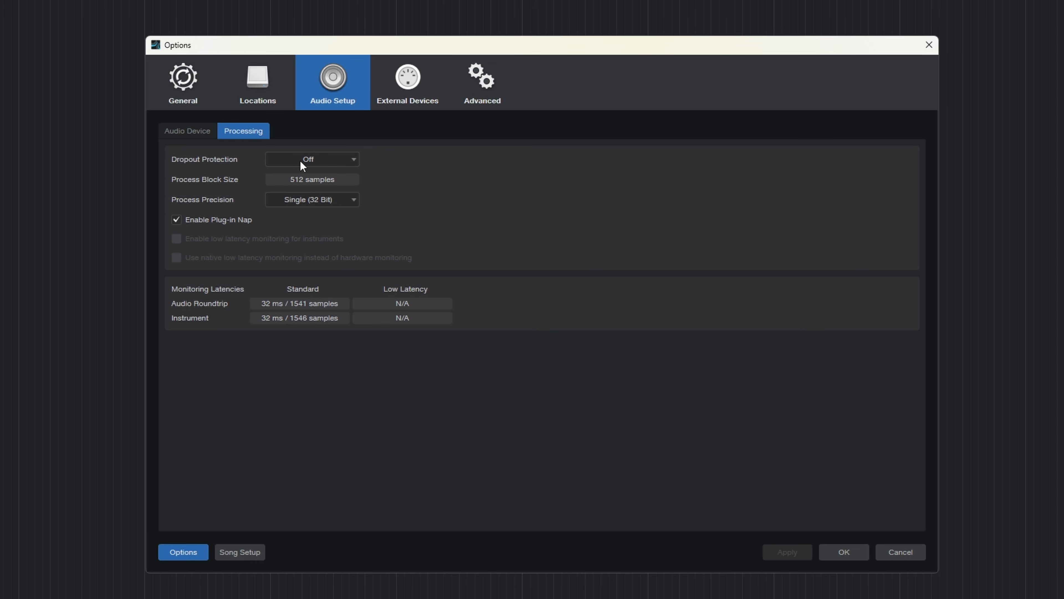
left_click(314, 161)
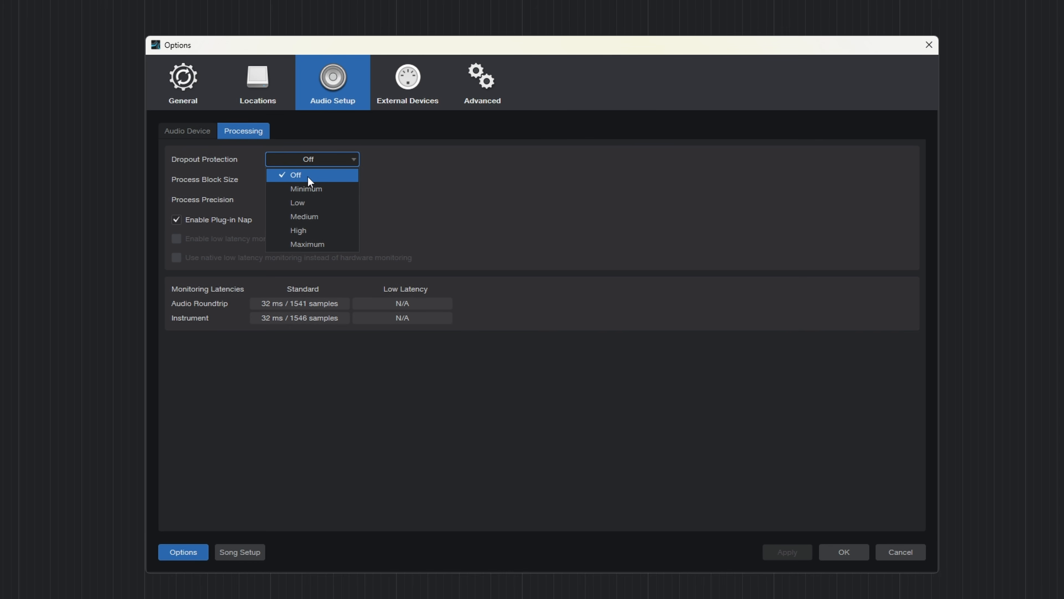
left_click(304, 217)
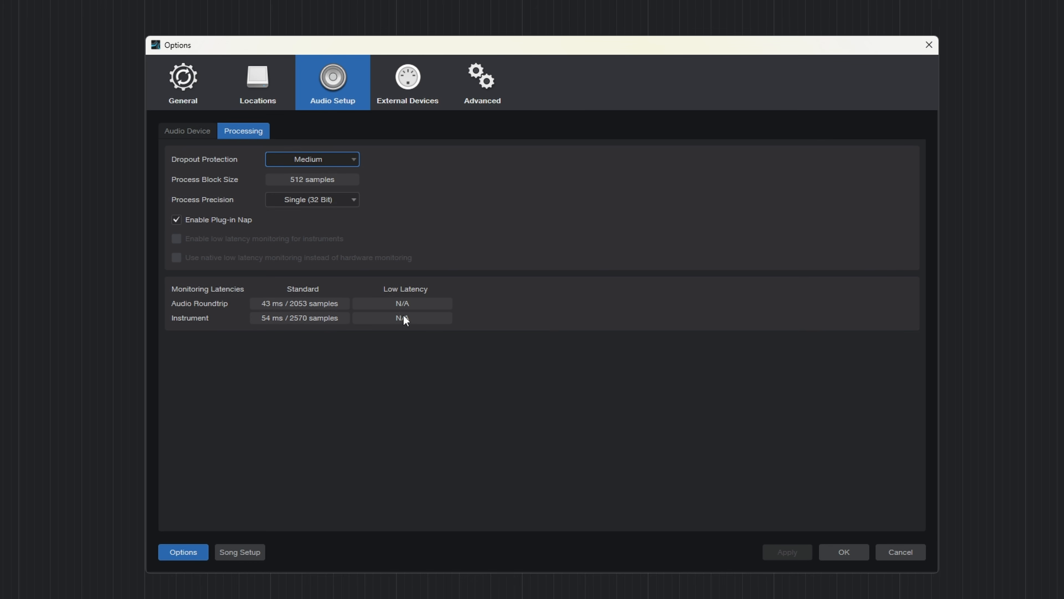
left_click(310, 159)
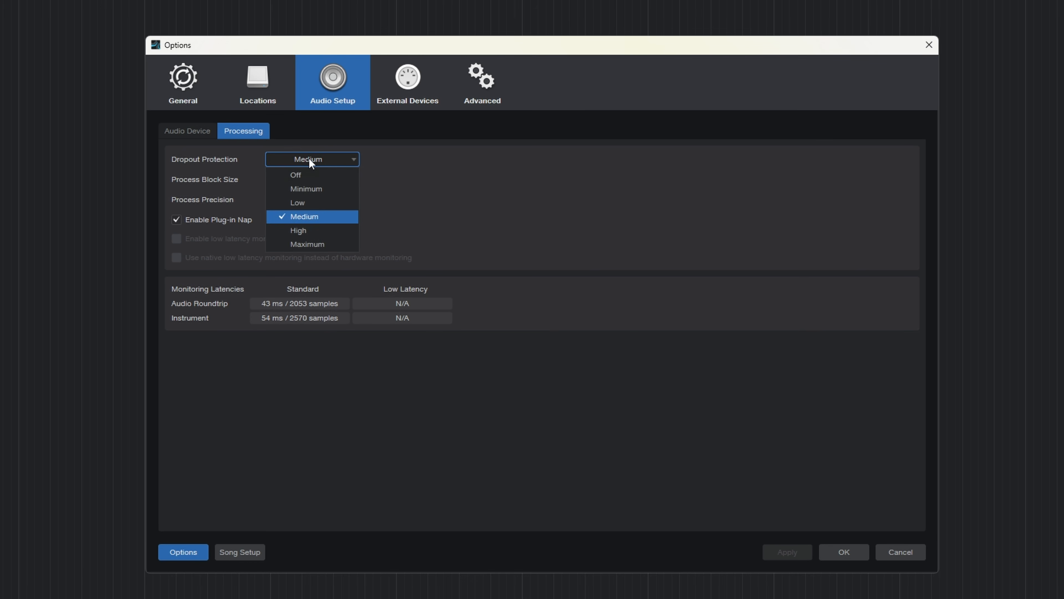
left_click(302, 231)
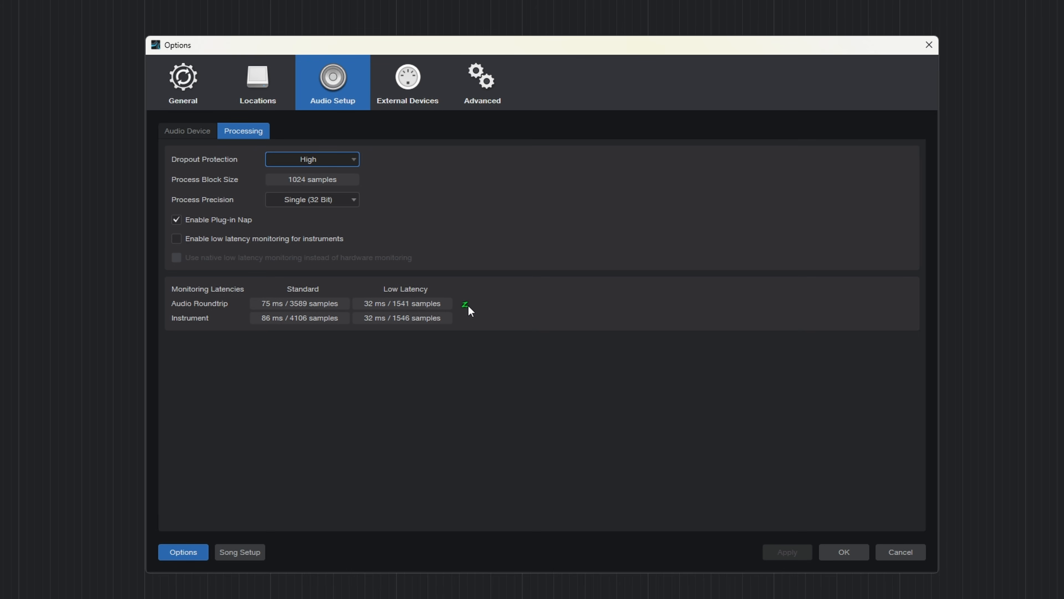
mouse_move(466, 308)
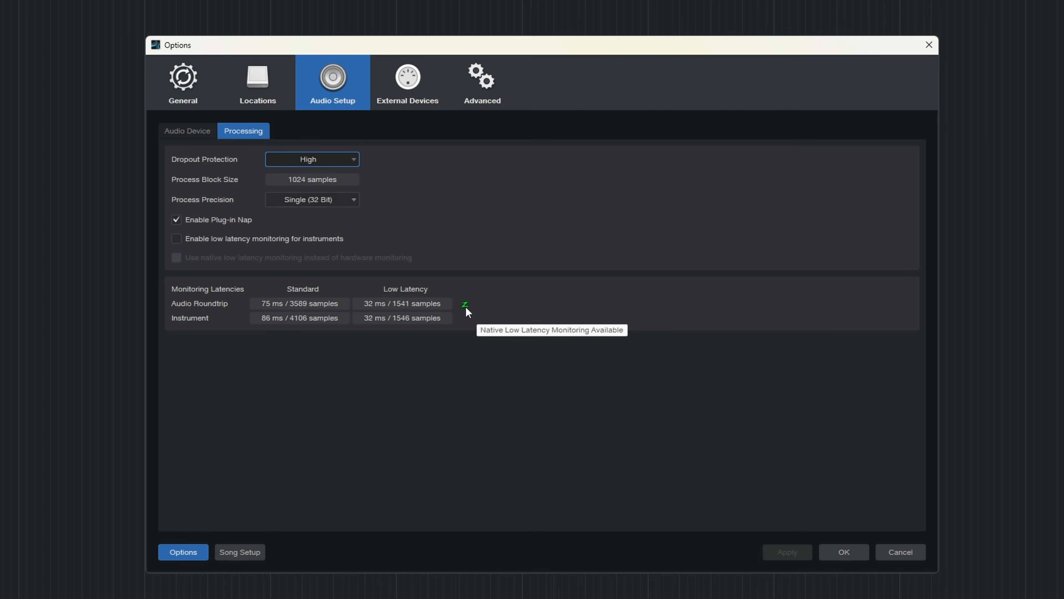
left_click(844, 554)
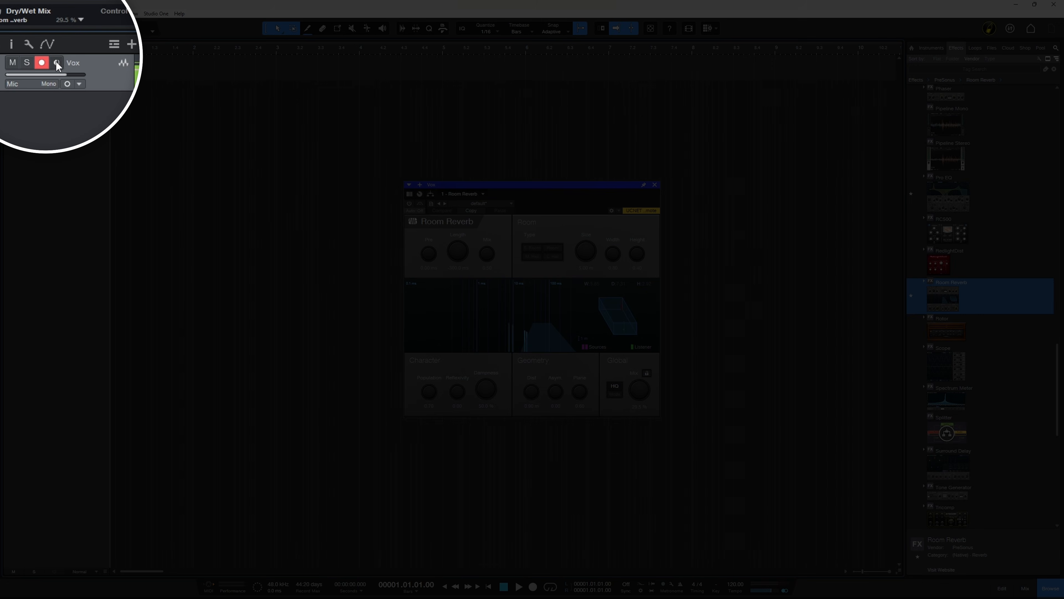
Step: Show the mix console, enable low latency monitoring on the Main channel, and turn on input monitoring for the Vox track
left_click(56, 62)
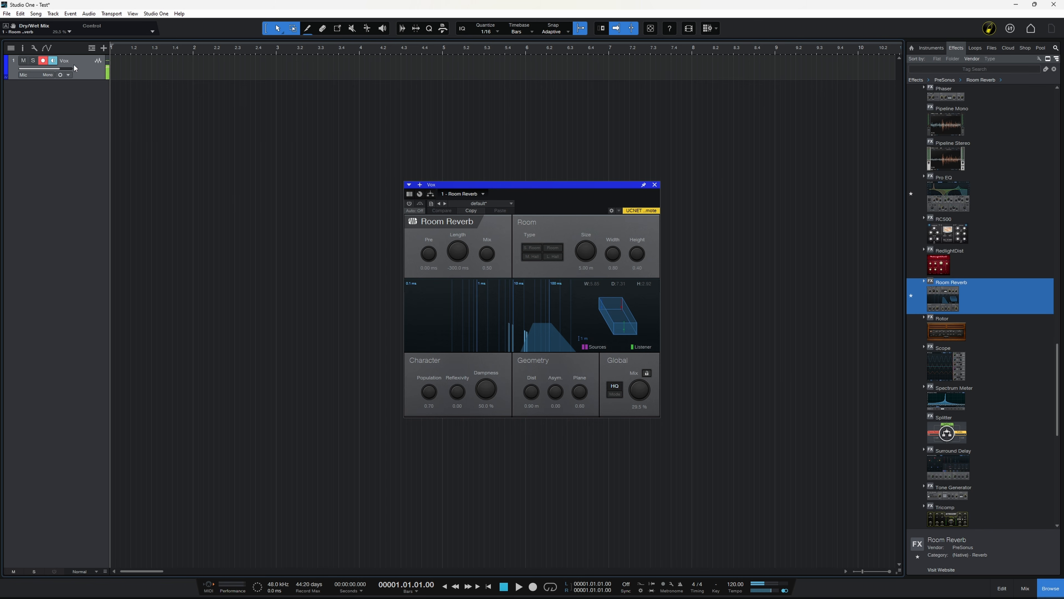
left_click(52, 60)
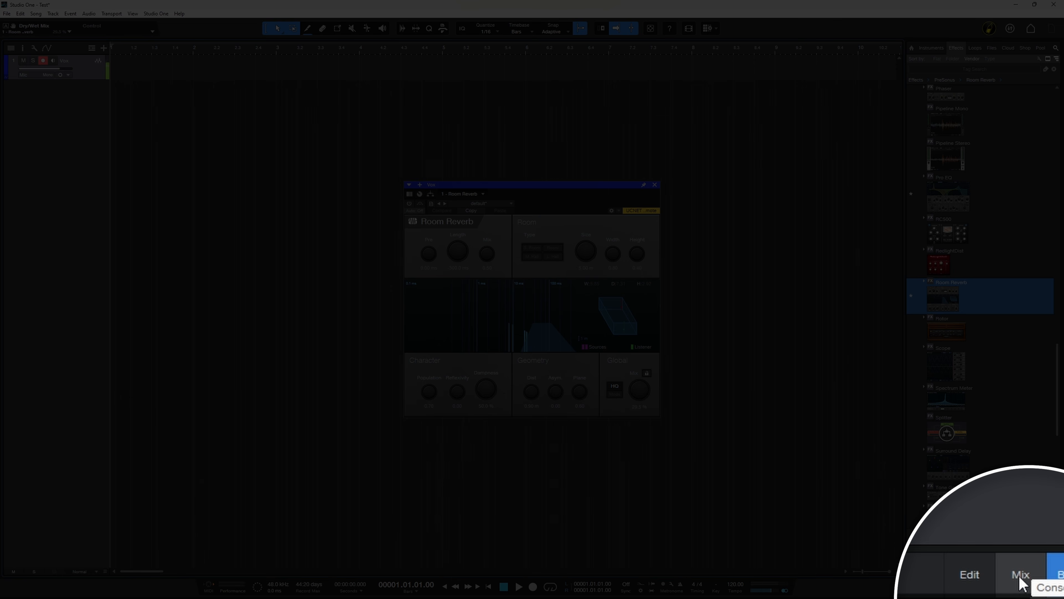
left_click(1025, 588)
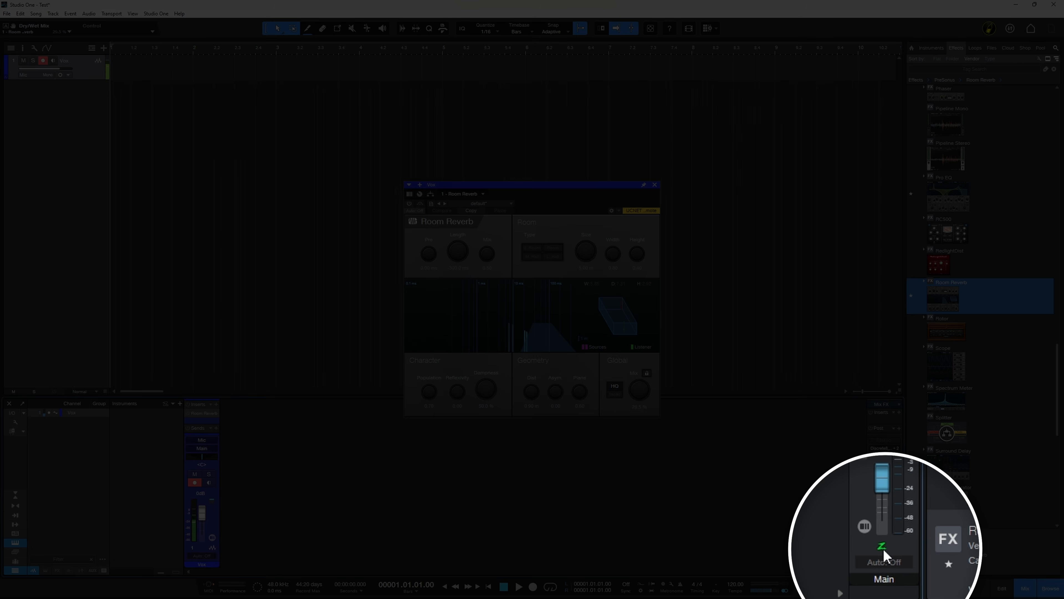
left_click(882, 547)
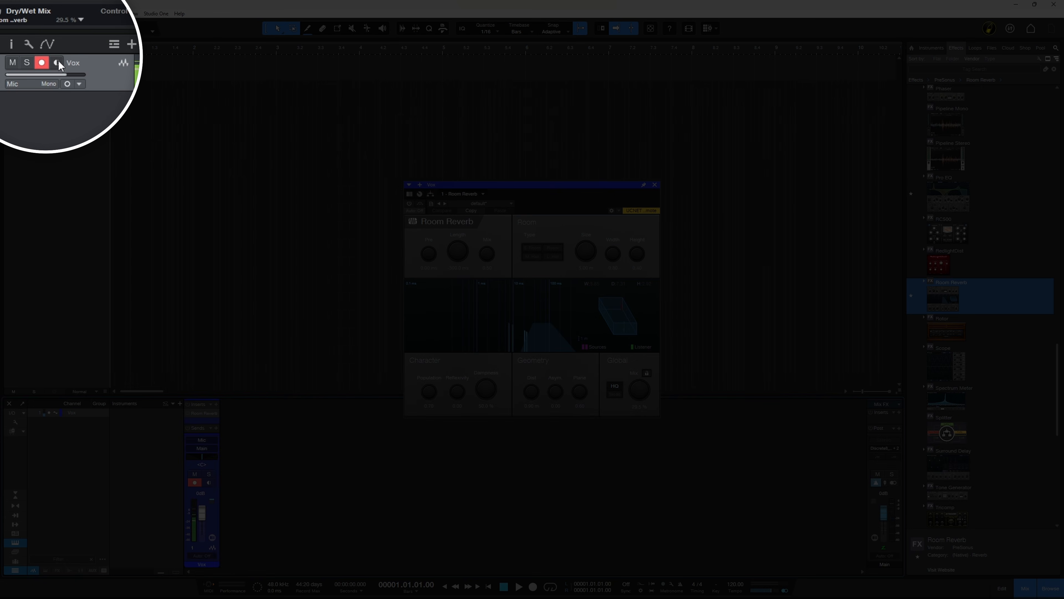
left_click(56, 63)
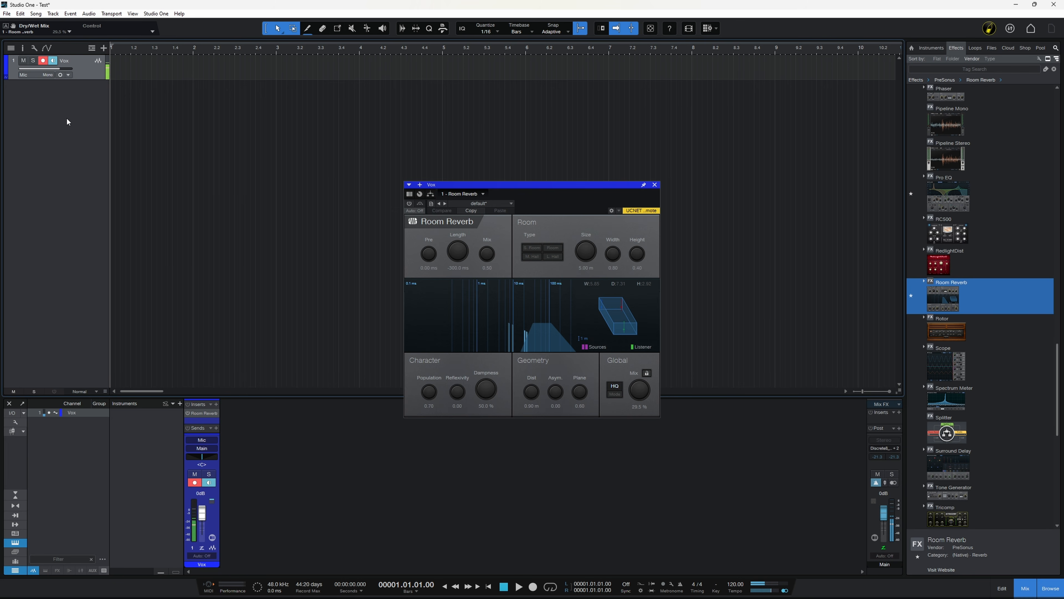
Step: Mark the timeline range from 1.01.01.00 to 5.01.03.40, record a vocal take on the Vox track and play it back
left_click_drag(111, 45, 455, 45)
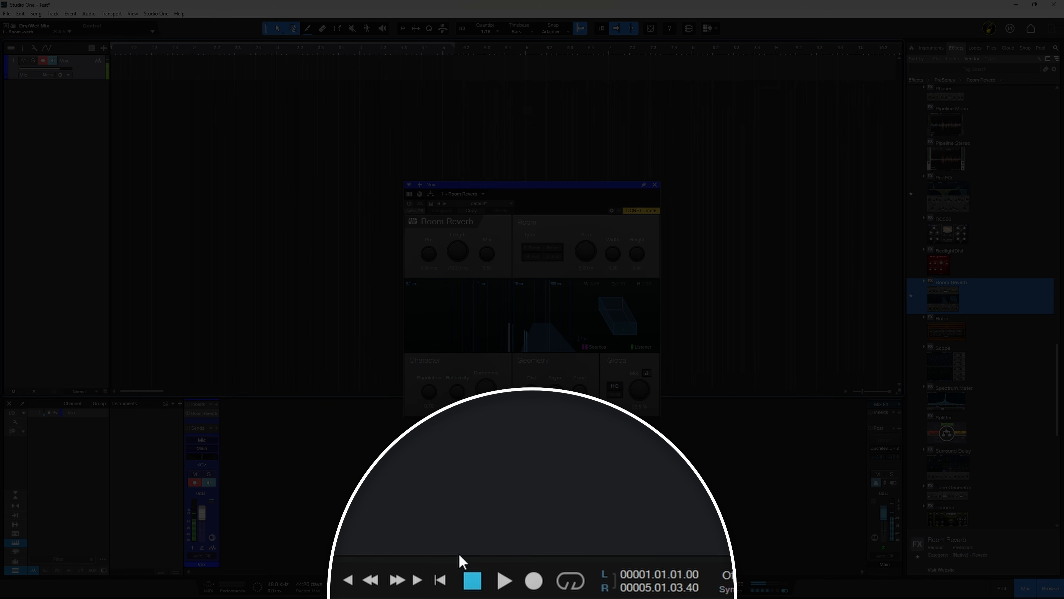
left_click(532, 586)
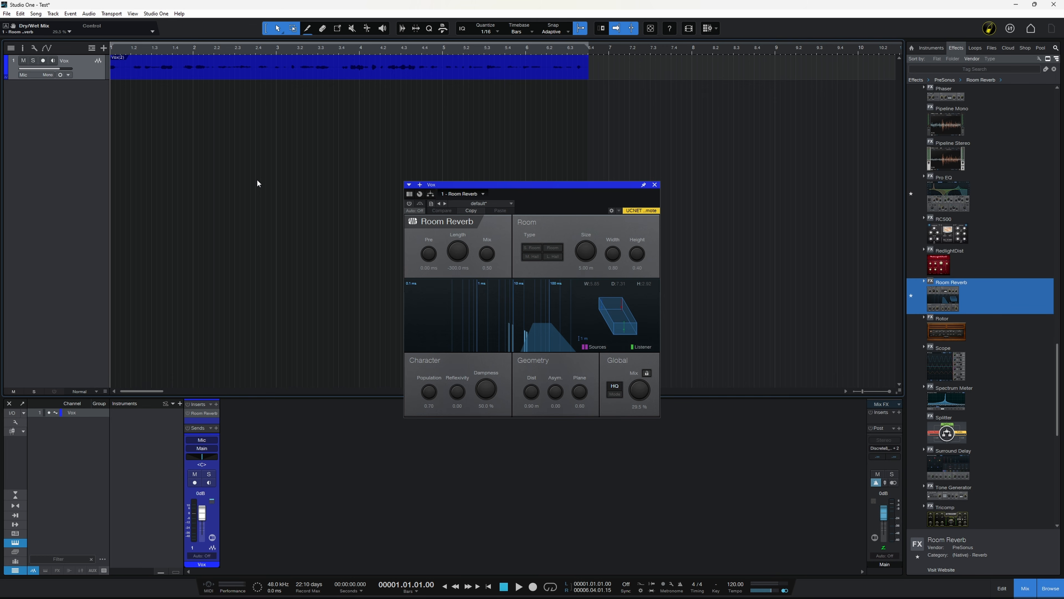
key("space")
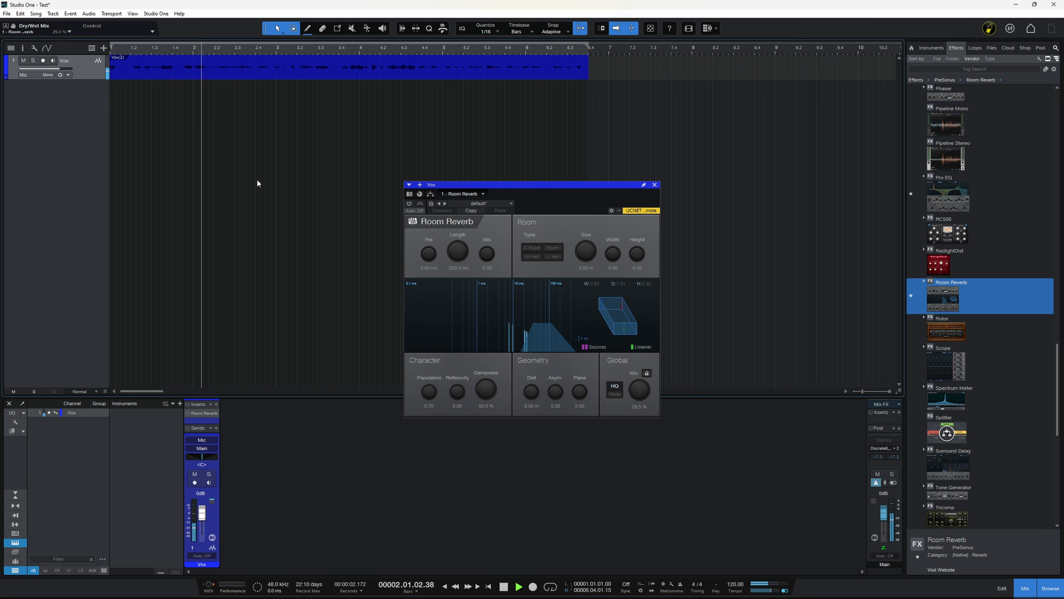
key("space")
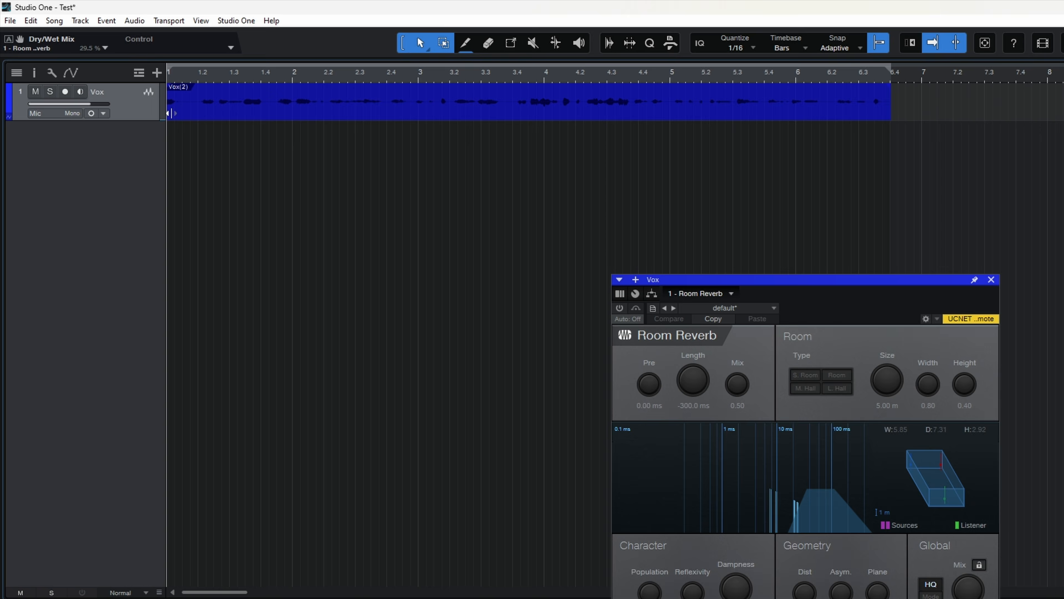
Step: Trim the start of the recorded Vox clip to beat 2.2 and move the clip earlier to start just before beat 1.3
left_click_drag(173, 112, 334, 109)
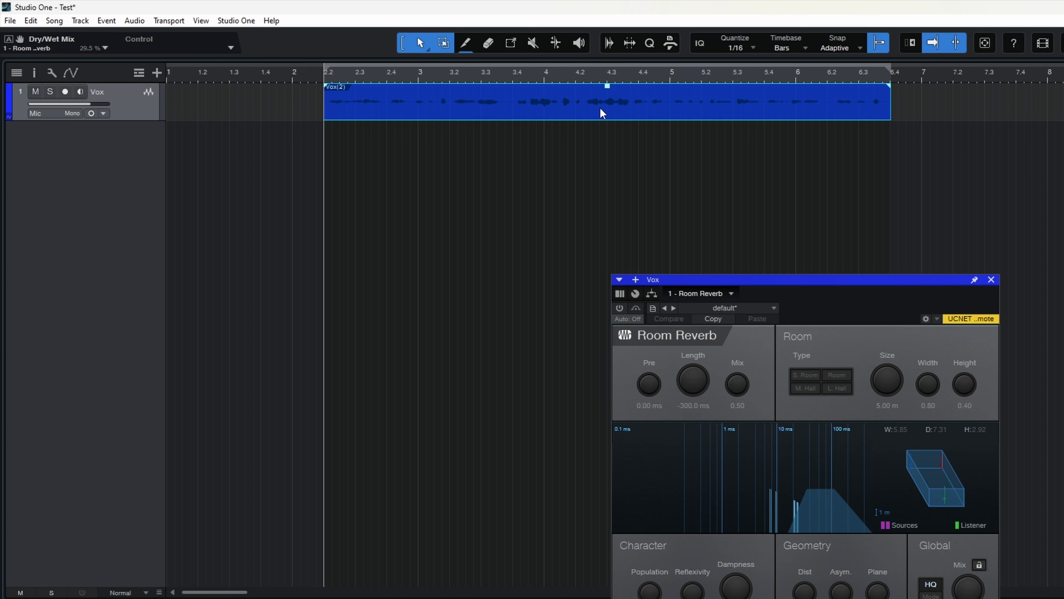
left_click_drag(600, 107, 495, 107)
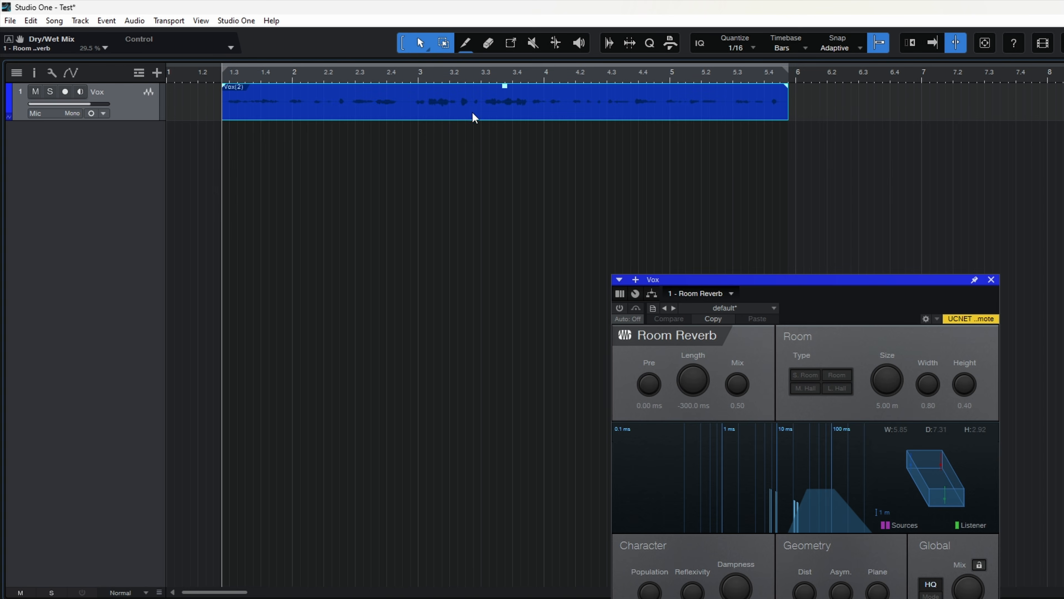
Step: Split the Vox clip just before beat 3.3 and move its second part to start at beat 4.2
left_click(465, 43)
left_click(478, 96)
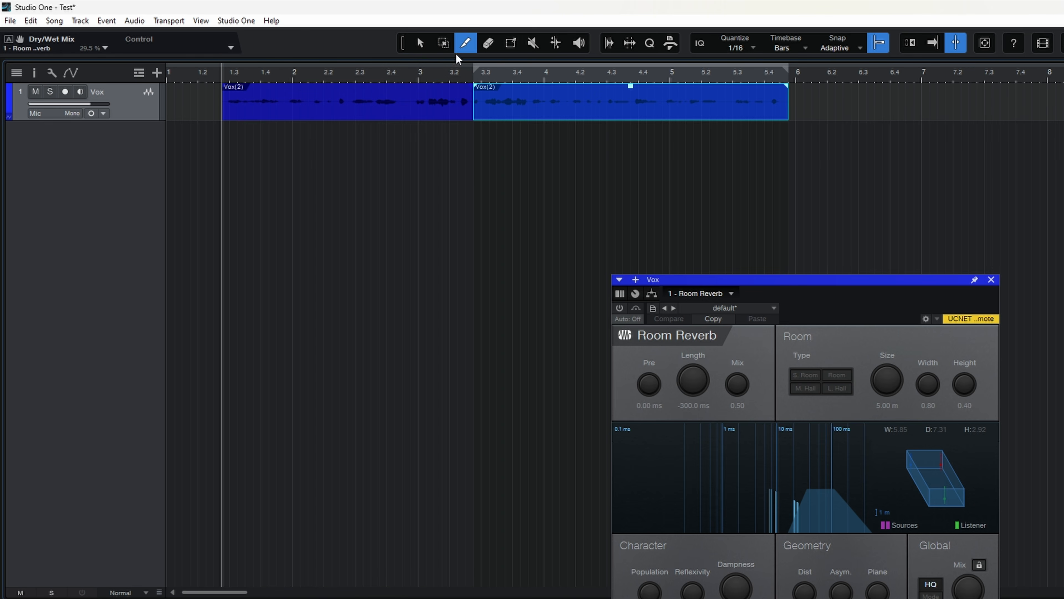
left_click(421, 42)
left_click_drag(512, 106, 646, 104)
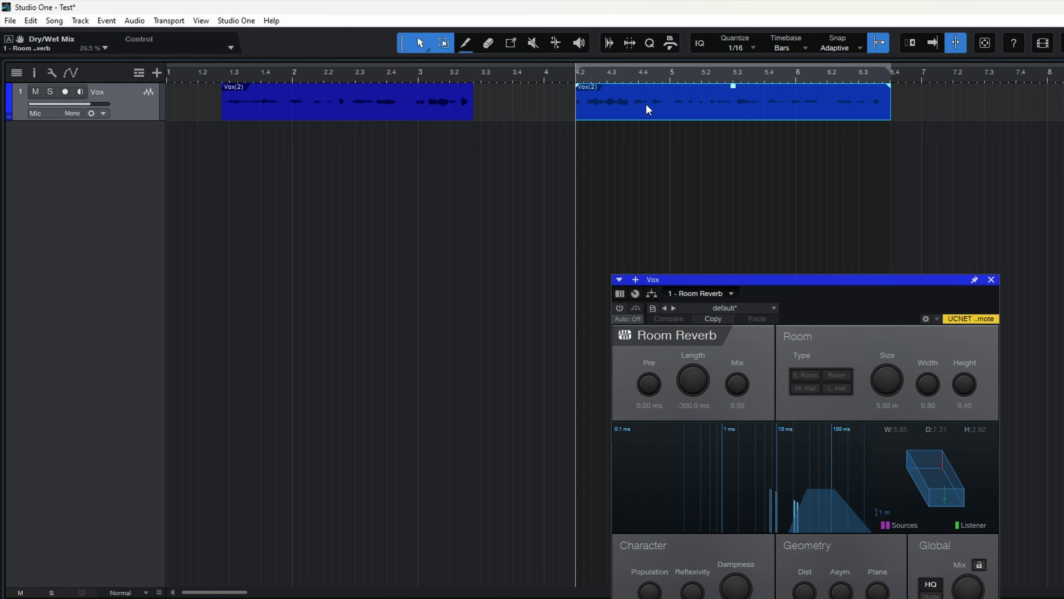